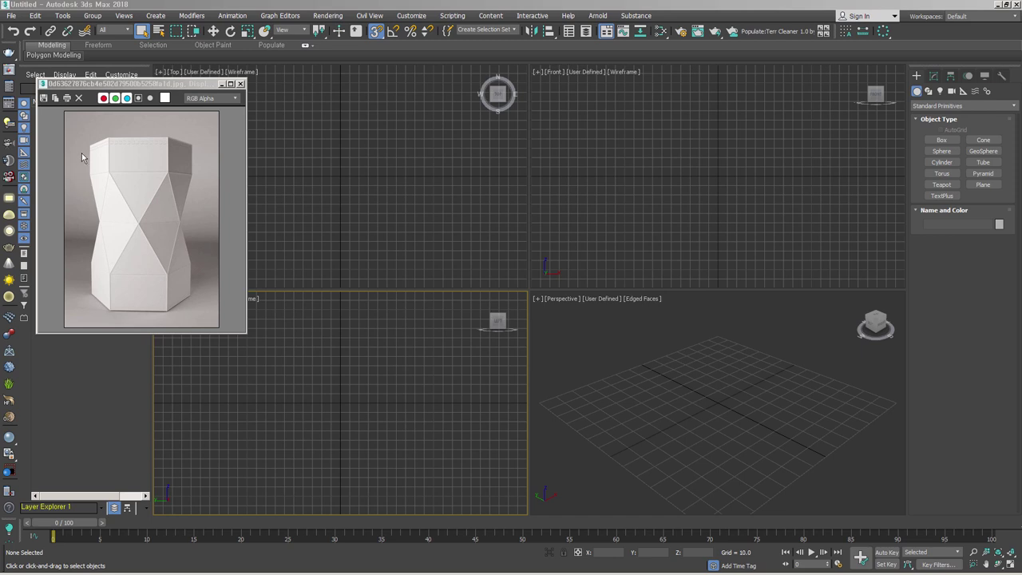
# Move the reference photo window slightly up and to the left.
pyautogui.moveTo(153, 84); pyautogui.dragTo(141, 62)
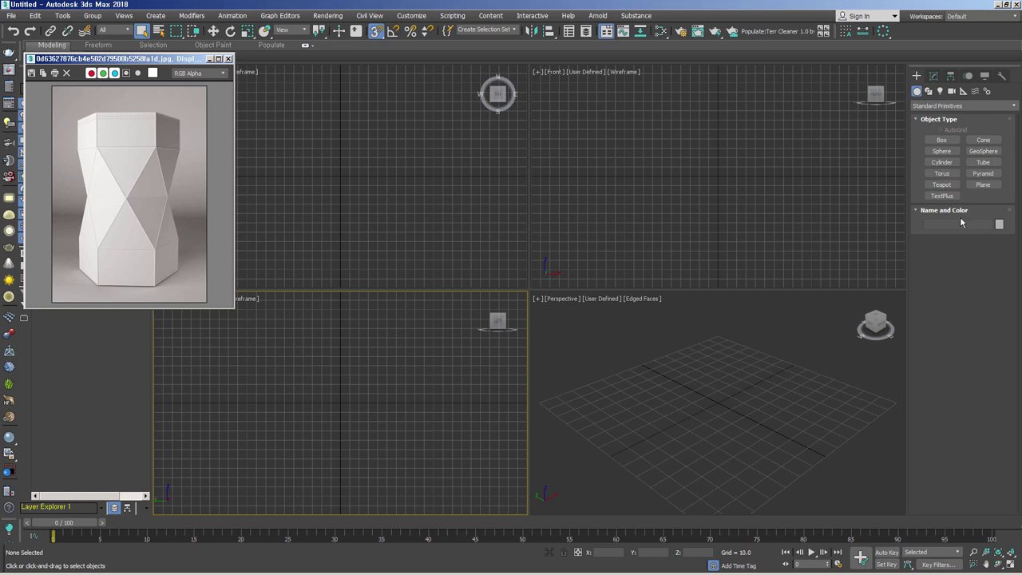
# Draw a standard cylinder in the Perspective view and drag its height upward.
pyautogui.click(943, 162)
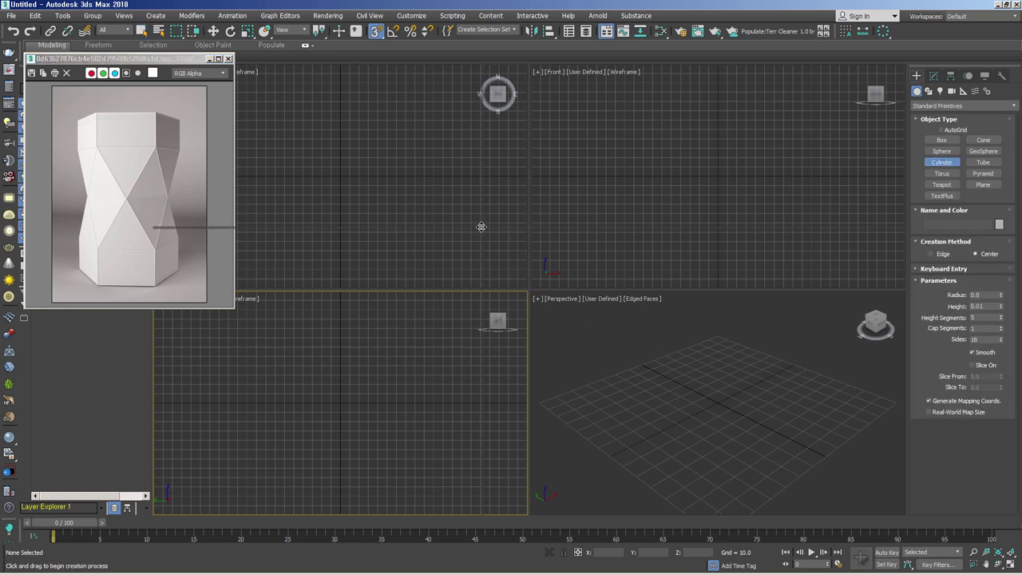
pyautogui.moveTo(481, 227); pyautogui.dragTo(479, 229)
pyautogui.scroll(-2, 739, 448)
pyautogui.scroll(-1, 719, 454)
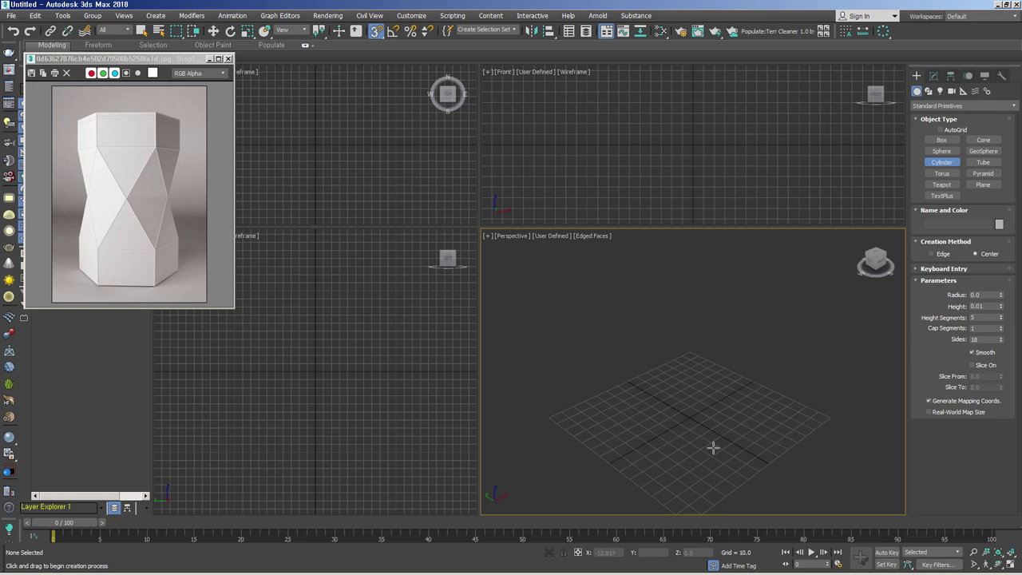
pyautogui.moveTo(689, 414); pyautogui.dragTo(708, 449)
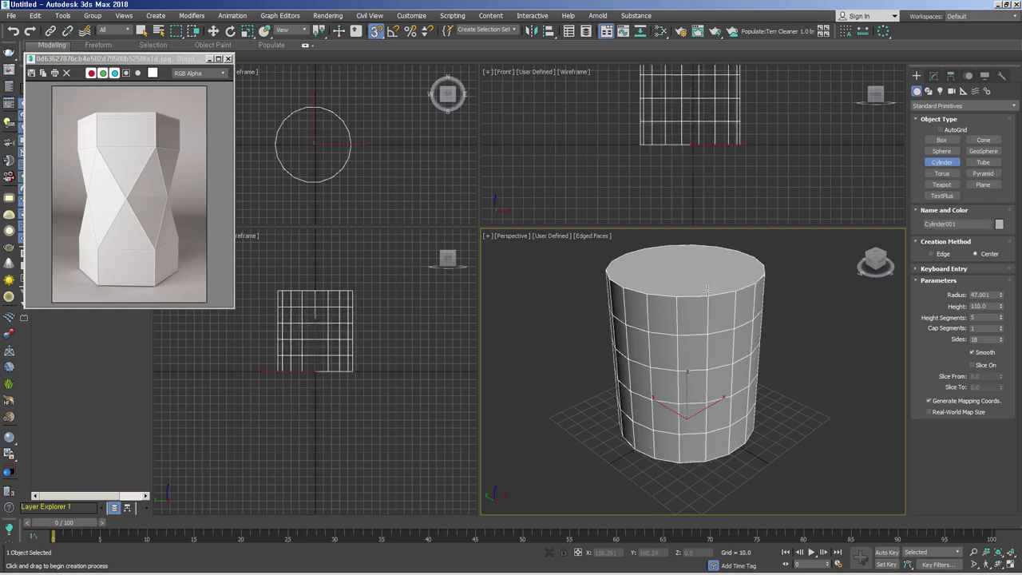
pyautogui.scroll(-2, 797, 395)
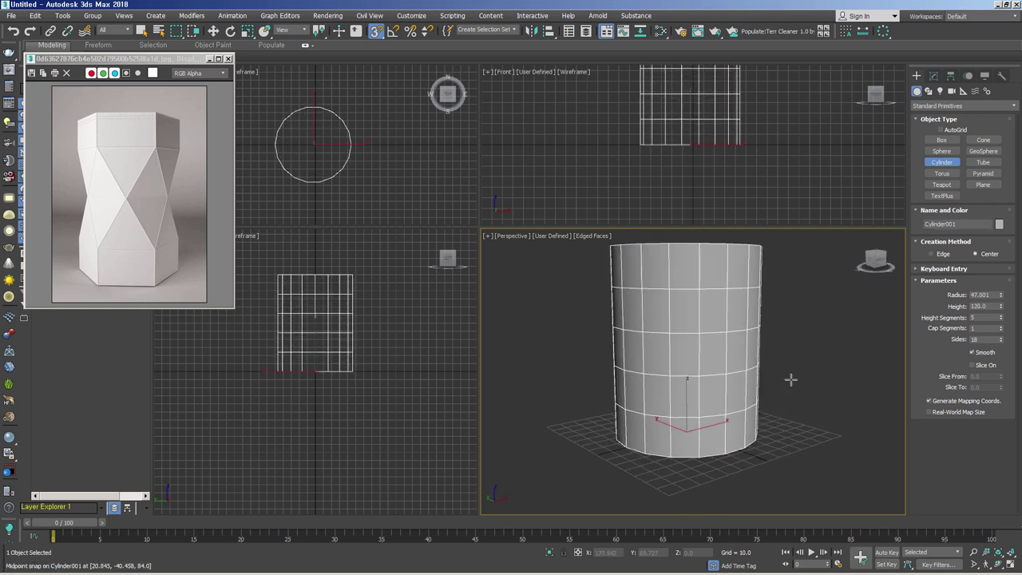
pyautogui.scroll(-2, 789, 382)
pyautogui.moveTo(779, 392); pyautogui.dragTo(777, 401, button='middle')
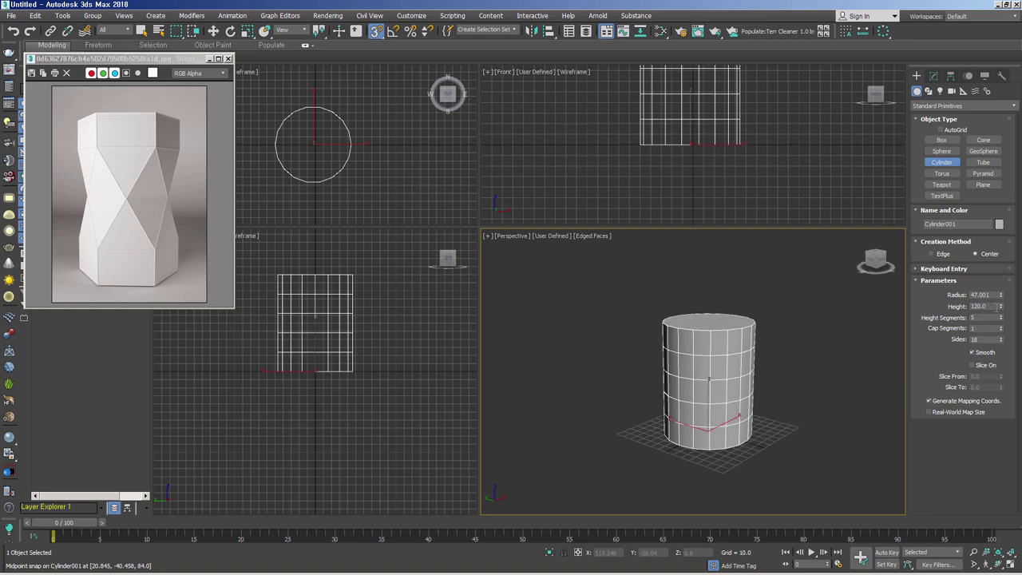
pyautogui.moveTo(1001, 307); pyautogui.dragTo(999, 321)
pyautogui.keyDown('alt'); pyautogui.moveTo(767, 372); pyautogui.dragTo(760, 385, button='middle'); pyautogui.keyUp('alt')
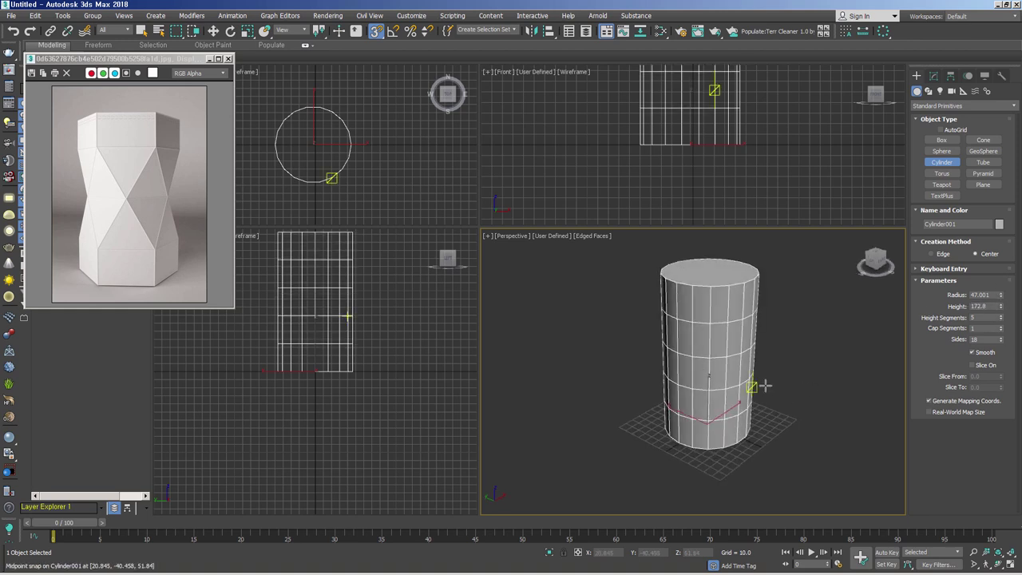
# Give the cylinder 6 sides, 1 height segment, Smooth off and height about 121.
pyautogui.rightClick(1003, 322)
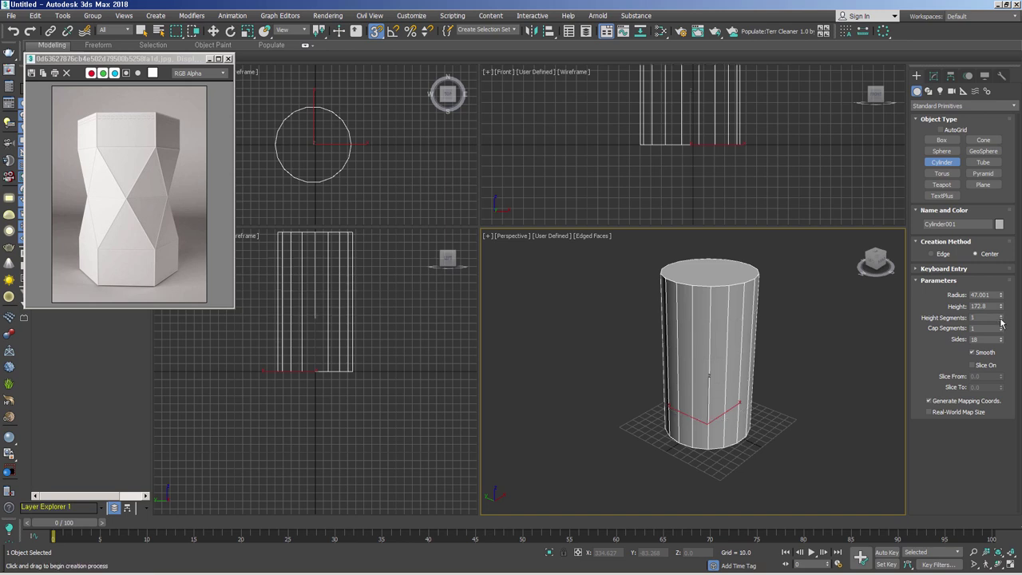
pyautogui.doubleClick(984, 339)
pyautogui.write('6')
pyautogui.press('Return')
pyautogui.click(973, 352)
pyautogui.moveTo(1001, 306); pyautogui.dragTo(1003, 326)
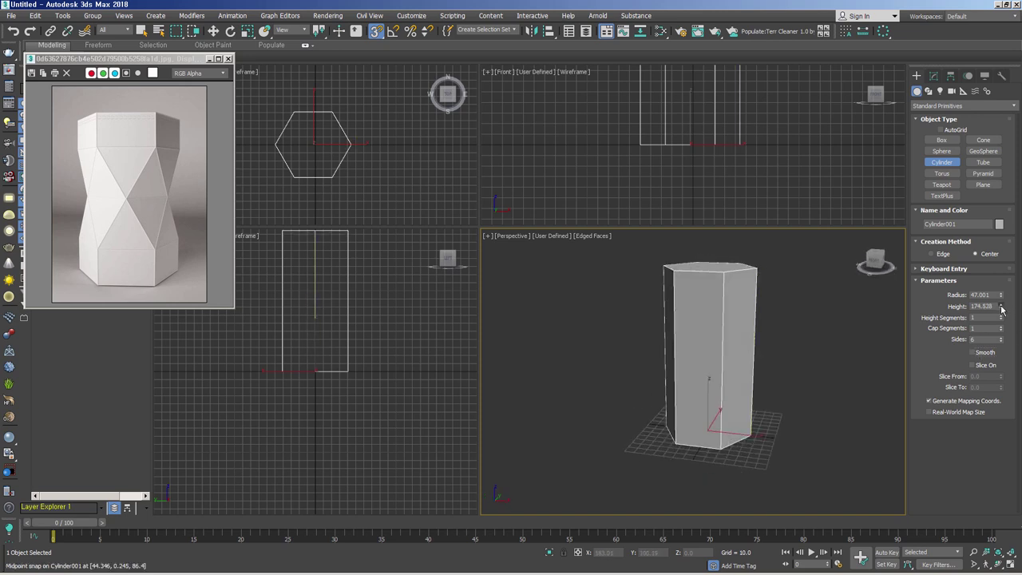
pyautogui.scroll(2, 823, 381)
pyautogui.scroll(2, 810, 365)
pyautogui.scroll(1, 806, 400)
pyautogui.scroll(2, 839, 407)
pyautogui.keyDown('alt'); pyautogui.moveTo(838, 407); pyautogui.dragTo(671, 416, button='middle'); pyautogui.keyUp('alt')
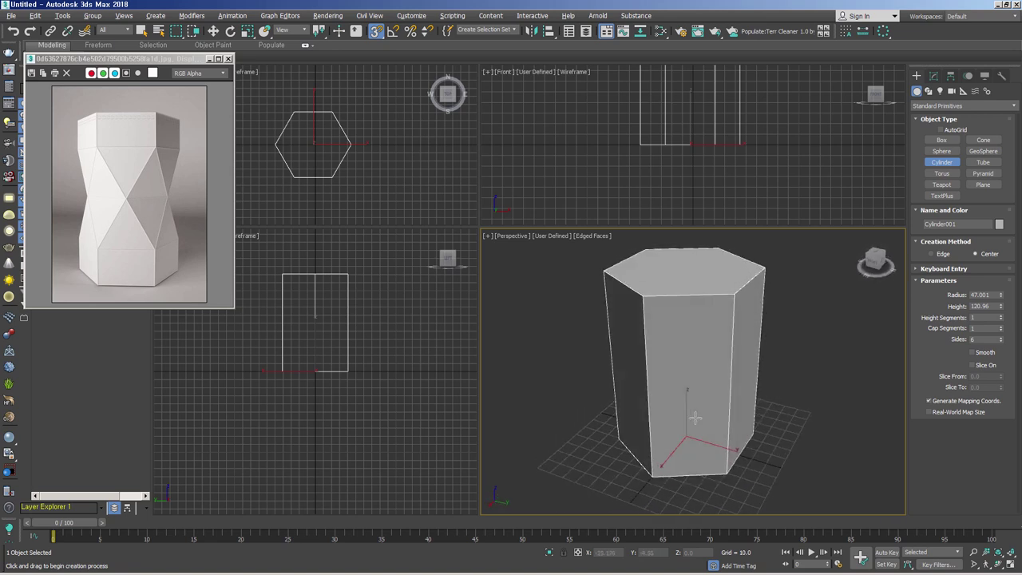
# Switch the large view to Orthographic and recentre the prism in it.
pyautogui.click(513, 236)
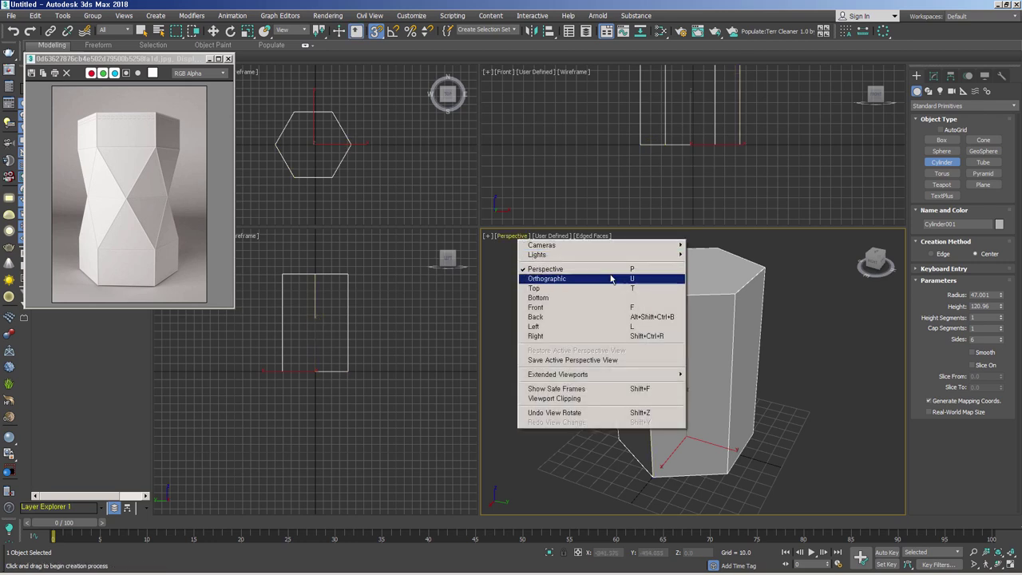
pyautogui.click(611, 279)
pyautogui.scroll(3, 763, 399)
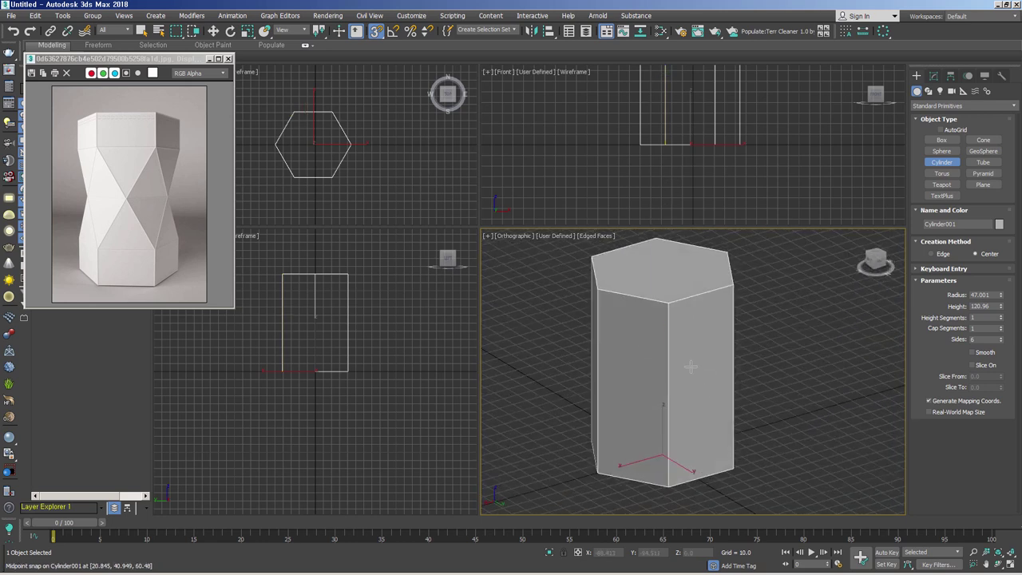
pyautogui.moveTo(698, 367); pyautogui.dragTo(720, 383, button='middle')
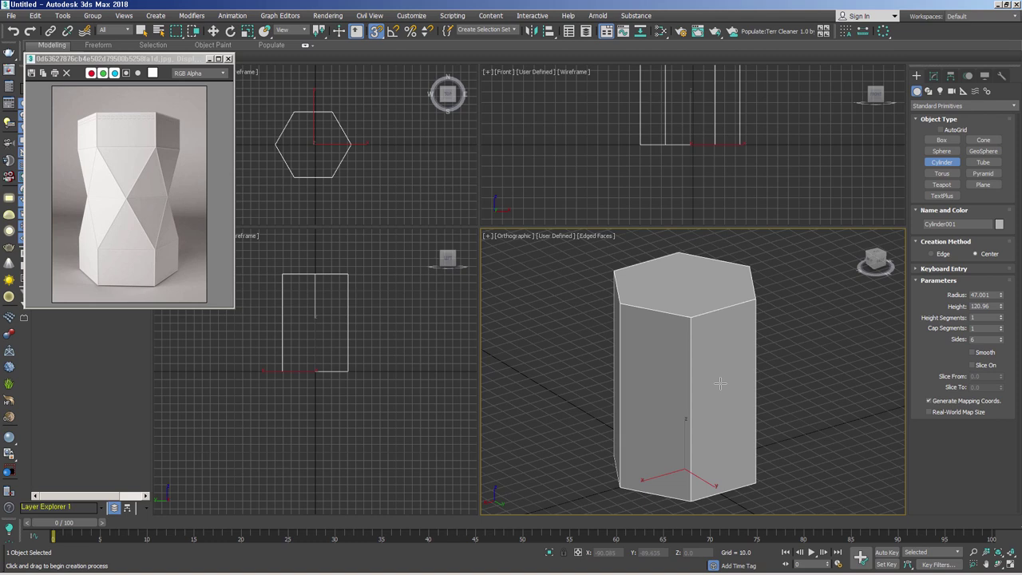
pyautogui.moveTo(680, 337)
pyautogui.mouseDown(button='middle')
pyautogui.moveTo(677, 349)
pyautogui.moveTo(707, 378)
pyautogui.mouseUp(button='middle')
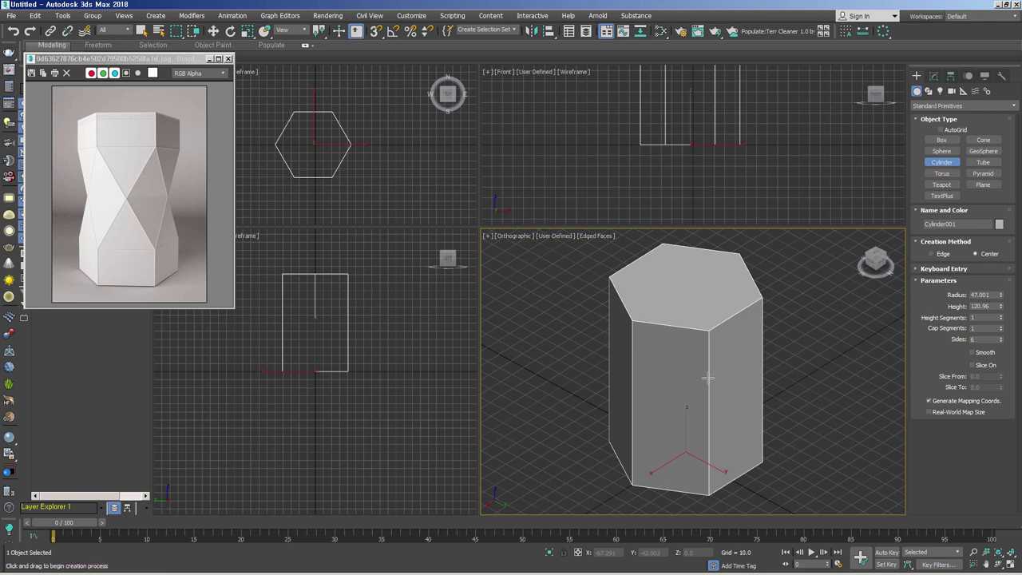
pyautogui.keyDown('alt'); pyautogui.moveTo(720, 448); pyautogui.dragTo(727, 440, button='middle'); pyautogui.keyUp('alt')
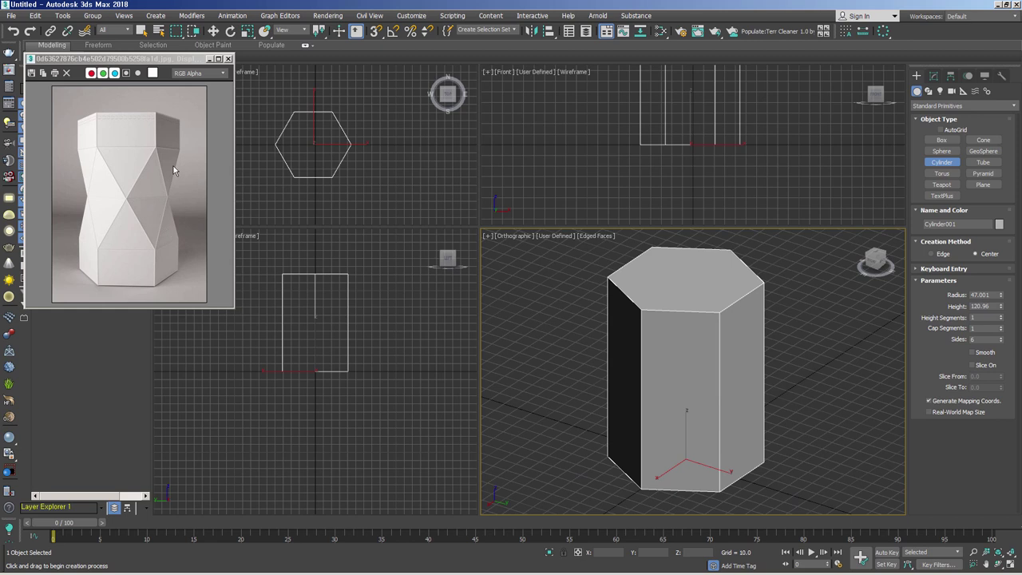
# Hide the grid with G and return the prism's height segments to 1.
pyautogui.click(1000, 316)
pyautogui.click(1000, 317)
pyautogui.click(1000, 317)
pyautogui.keyDown('alt'); pyautogui.moveTo(771, 426); pyautogui.dragTo(767, 413, button='middle'); pyautogui.keyUp('alt')
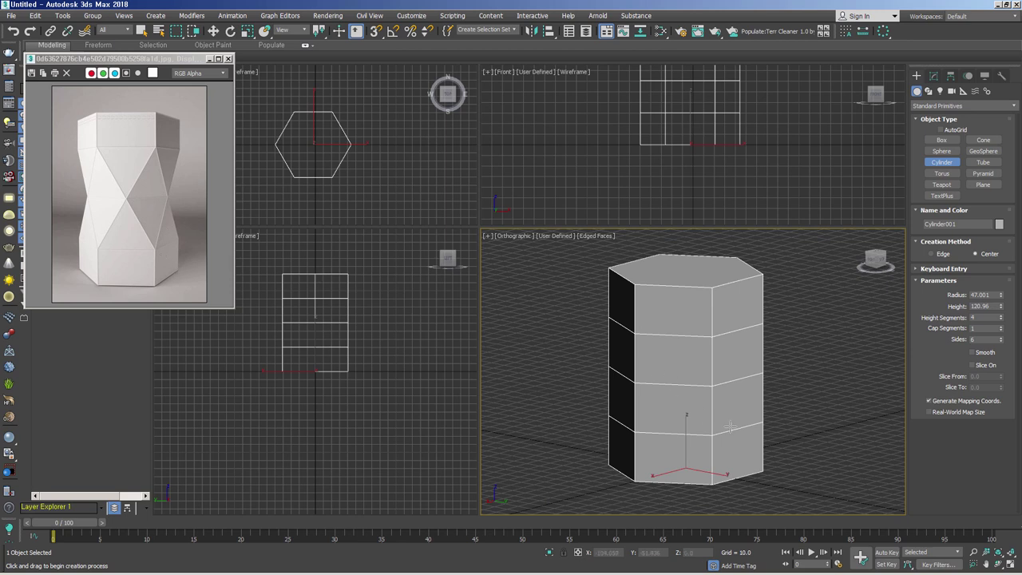
pyautogui.keyDown('alt'); pyautogui.moveTo(731, 429); pyautogui.dragTo(742, 416, button='middle'); pyautogui.keyUp('alt')
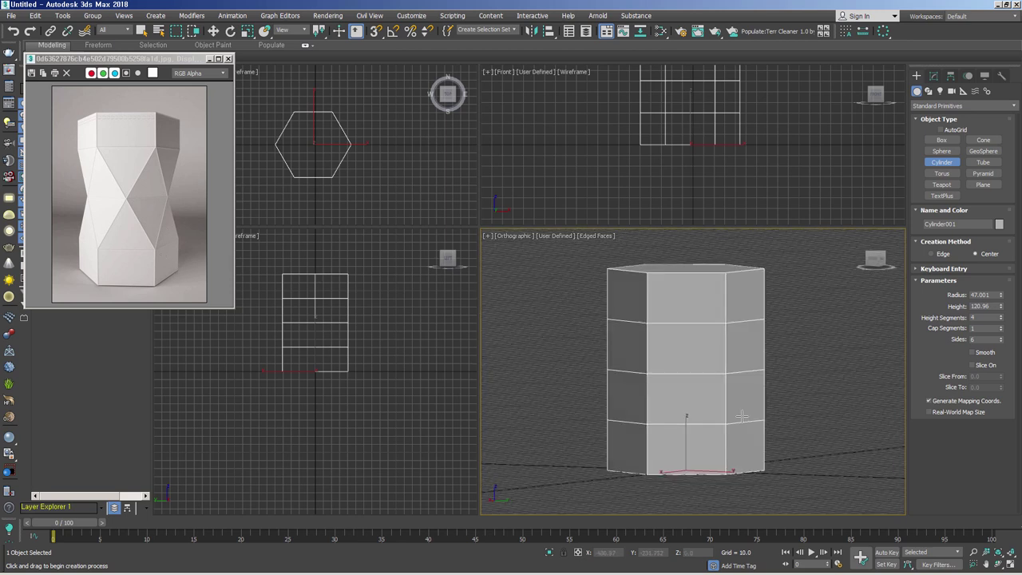
pyautogui.press('g')
pyautogui.keyDown('alt'); pyautogui.moveTo(742, 416); pyautogui.dragTo(746, 420, button='middle'); pyautogui.keyUp('alt')
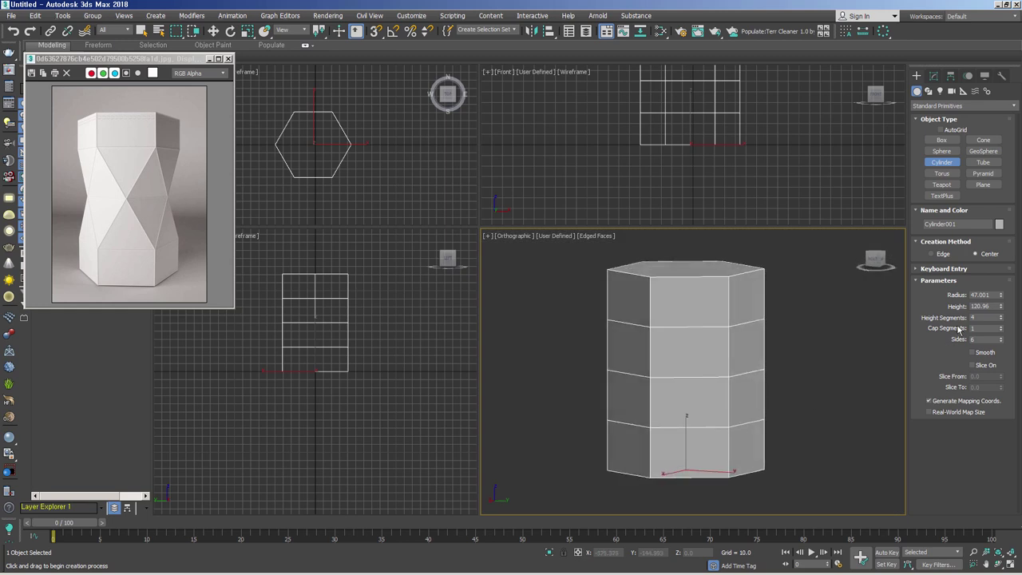
pyautogui.rightClick(1003, 319)
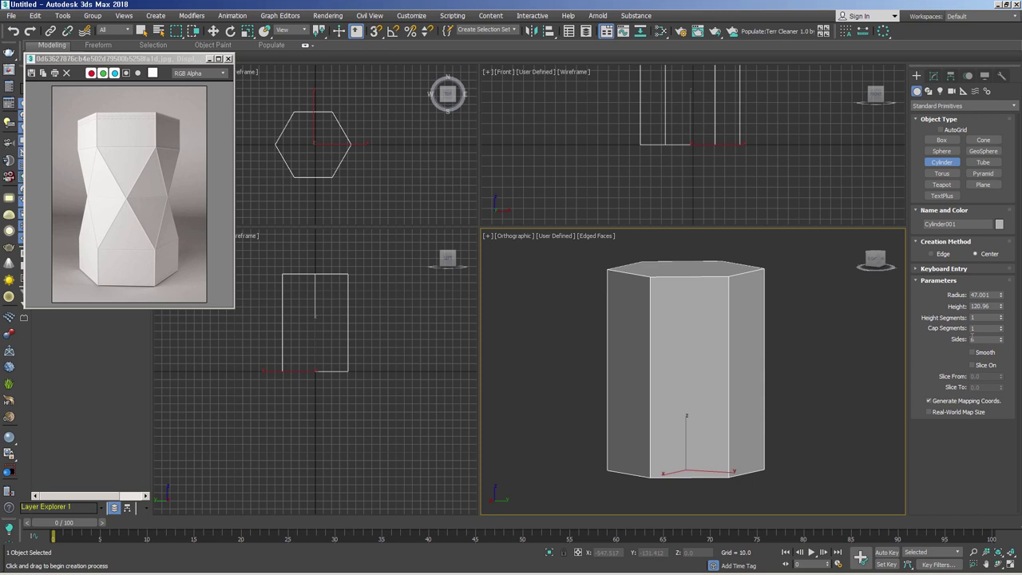
# Give the prism 2 height segments and select its middle horizontal edge loop.
pyautogui.click(1001, 317)
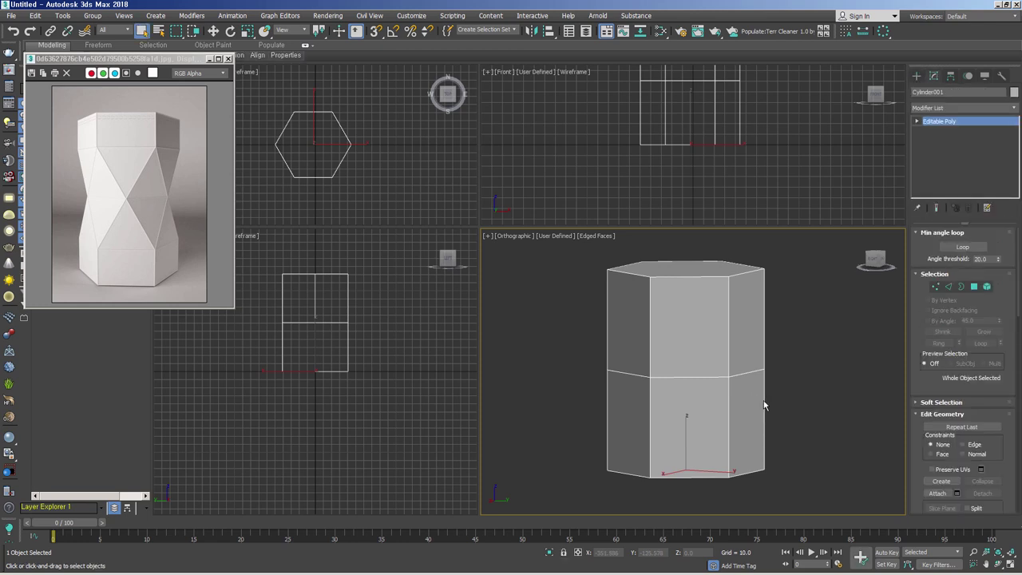
pyautogui.press('2')
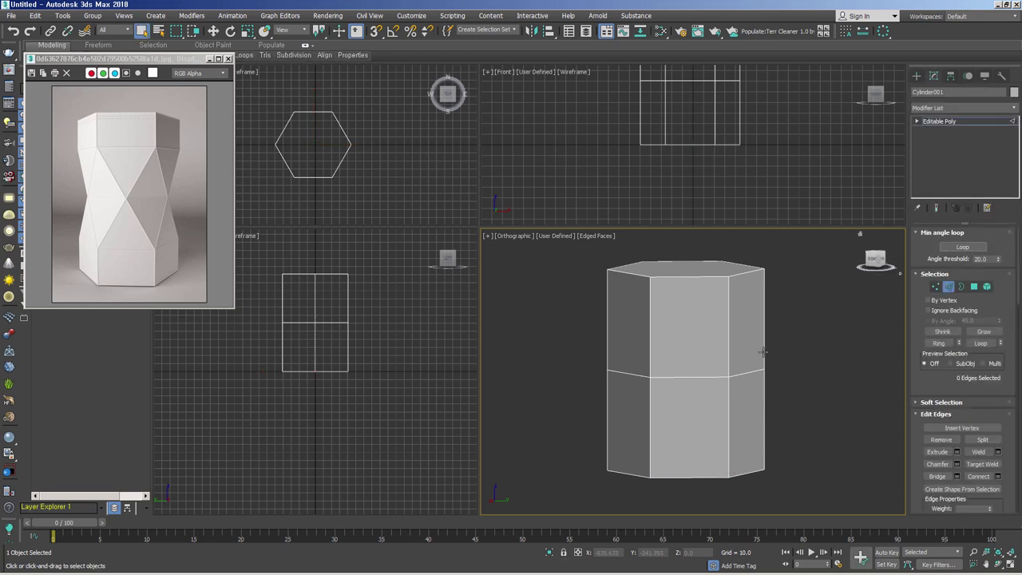
pyautogui.doubleClick(706, 376)
pyautogui.rightClick(749, 350)
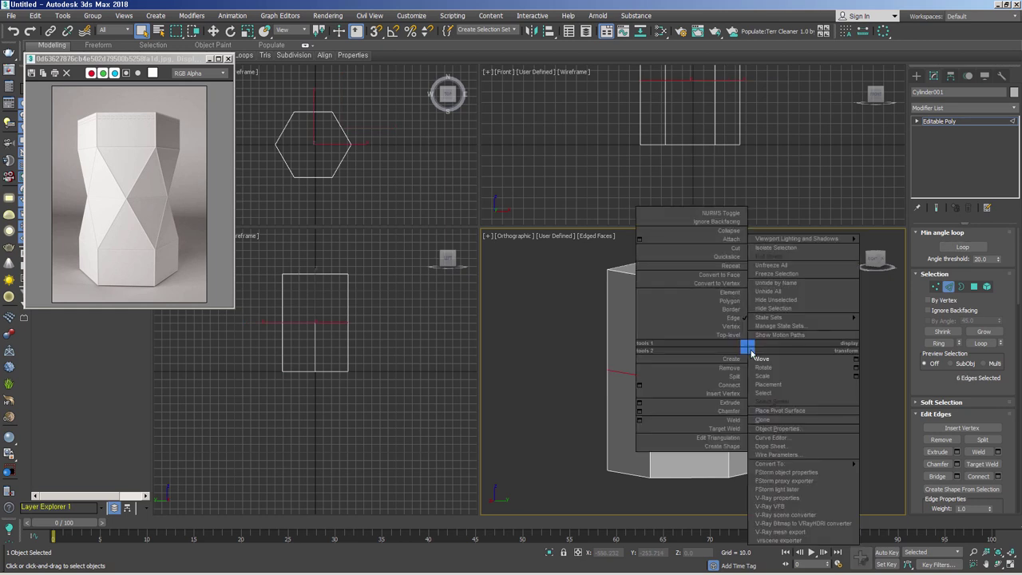
pyautogui.click(730, 413)
pyautogui.moveTo(723, 382); pyautogui.dragTo(766, 381)
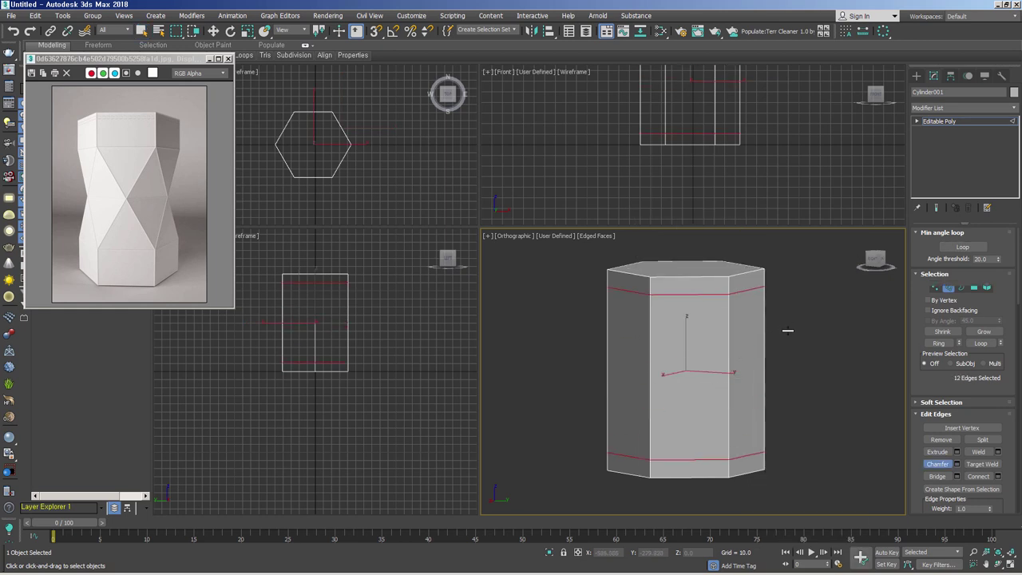
pyautogui.rightClick(767, 380)
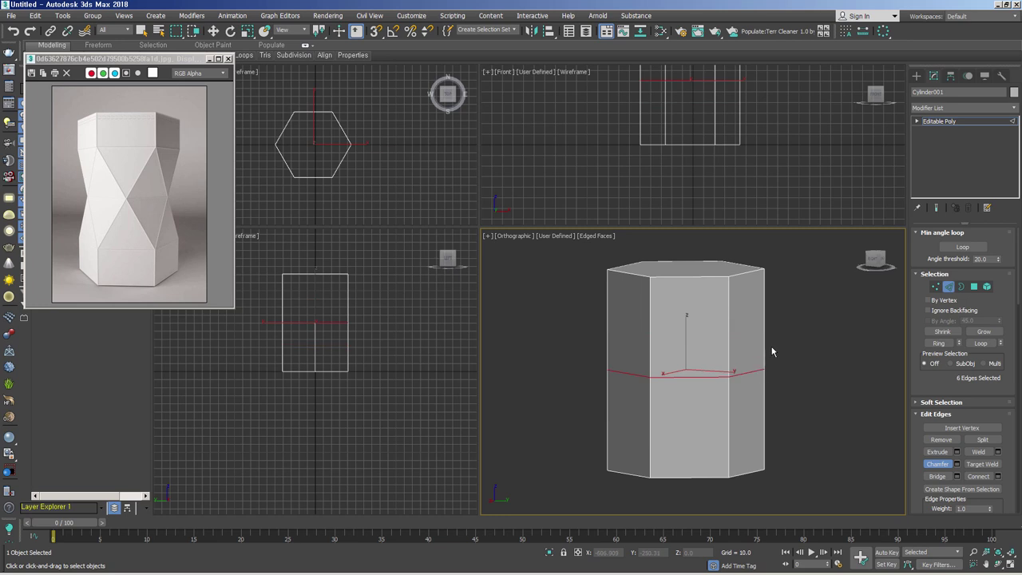
# Extrude the middle edge loop with height 0 and width about 30.
pyautogui.rightClick(772, 354)
pyautogui.rightClick(766, 354)
pyautogui.click(658, 410)
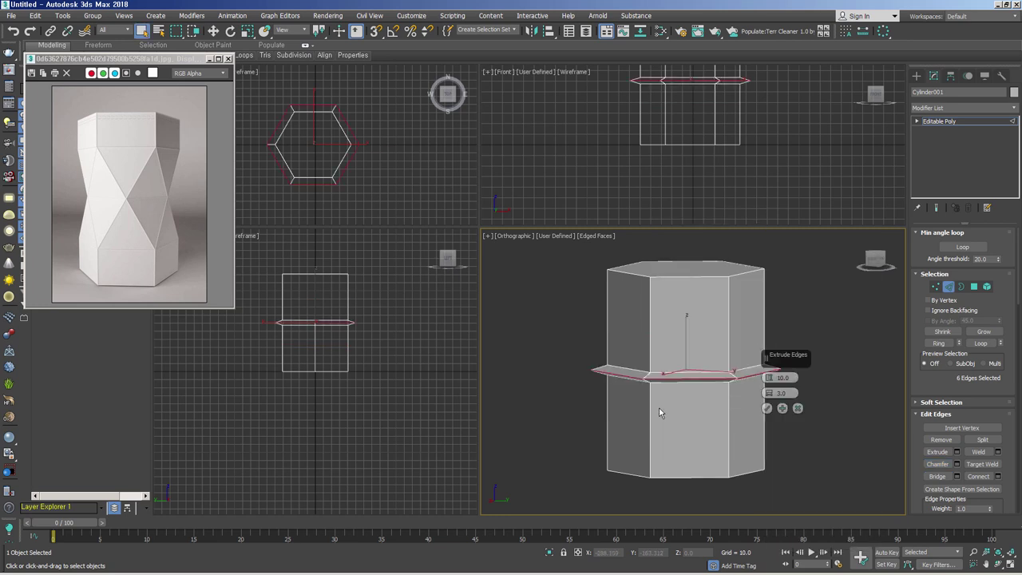
pyautogui.rightClick(768, 378)
pyautogui.moveTo(770, 358); pyautogui.dragTo(816, 352)
pyautogui.moveTo(811, 389); pyautogui.dragTo(821, 333)
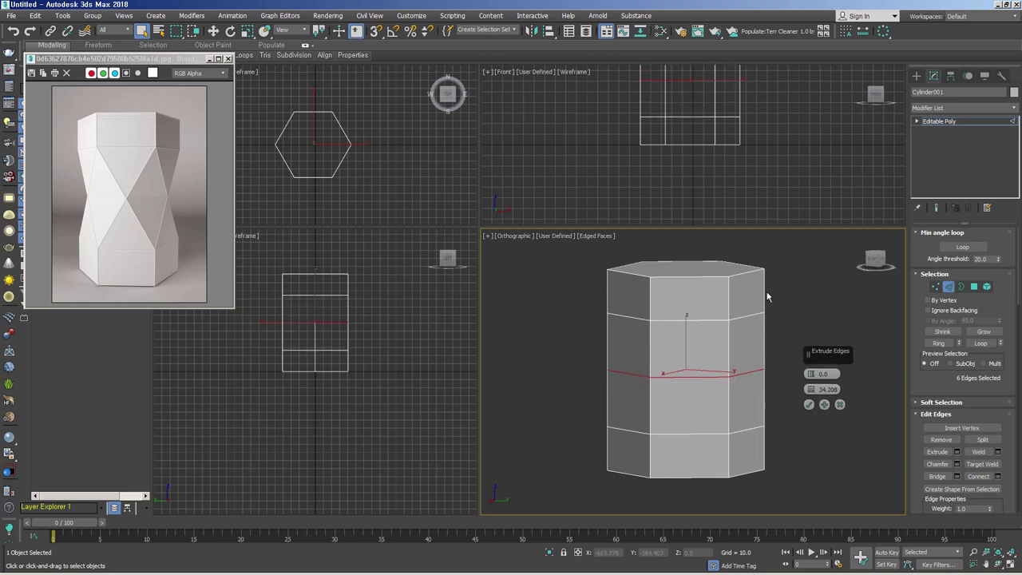
pyautogui.click(808, 404)
pyautogui.click(806, 401)
pyautogui.moveTo(806, 401)
pyautogui.keyDown('alt'); pyautogui.mouseDown(button='middle')
pyautogui.moveTo(760, 445)
pyautogui.moveTo(707, 449)
pyautogui.moveTo(721, 450)
pyautogui.mouseUp(button='middle'); pyautogui.keyUp('alt')
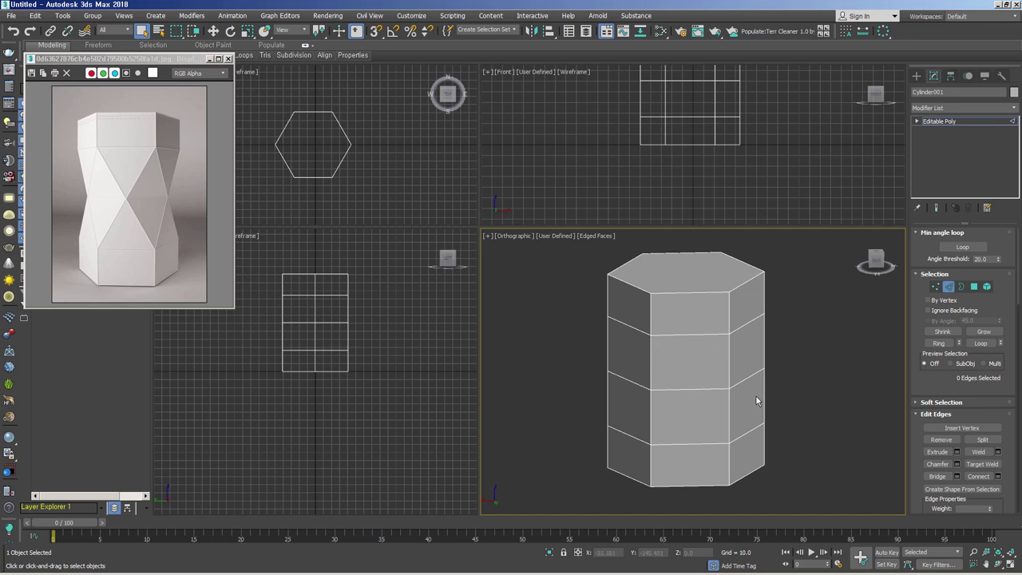
pyautogui.keyDown('alt'); pyautogui.moveTo(758, 397); pyautogui.dragTo(764, 382, button='middle'); pyautogui.keyUp('alt')
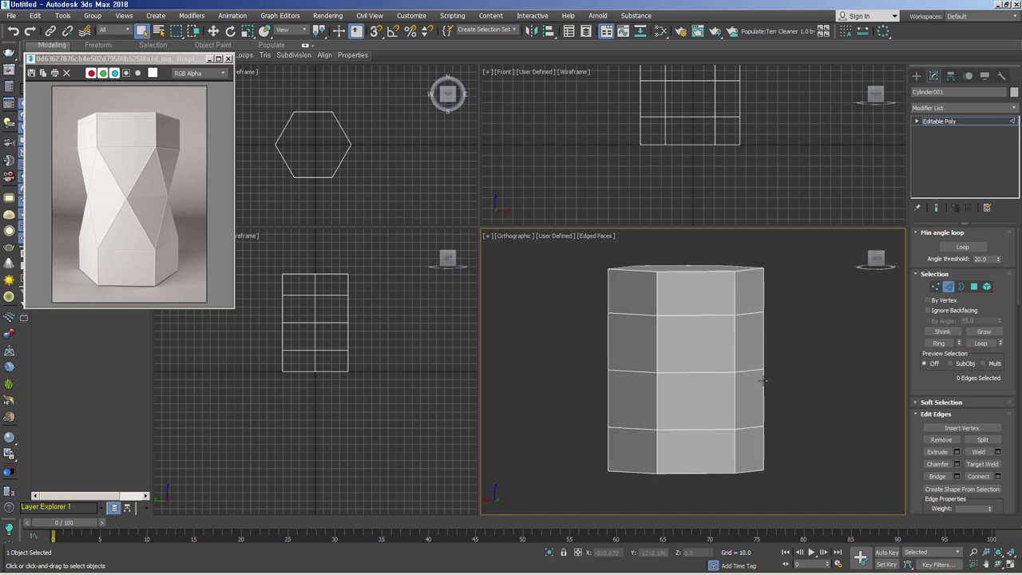
pyautogui.click(936, 286)
# Chamfer the middle ring of vertices into diagonal points.
pyautogui.moveTo(564, 345); pyautogui.dragTo(856, 393)
pyautogui.keyDown('alt'); pyautogui.moveTo(769, 388); pyautogui.dragTo(778, 377, button='middle'); pyautogui.keyUp('alt')
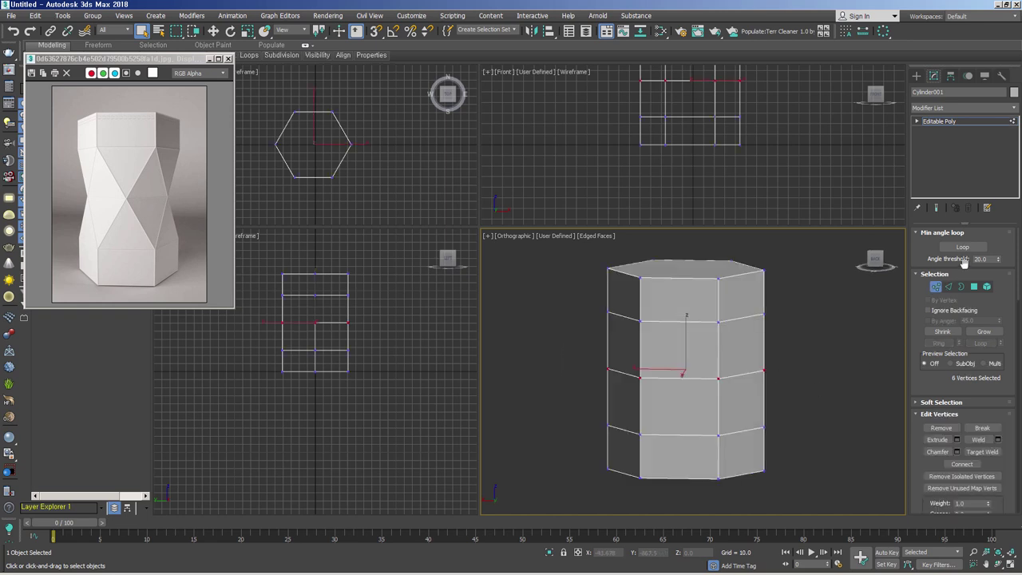
pyautogui.rightClick(715, 377)
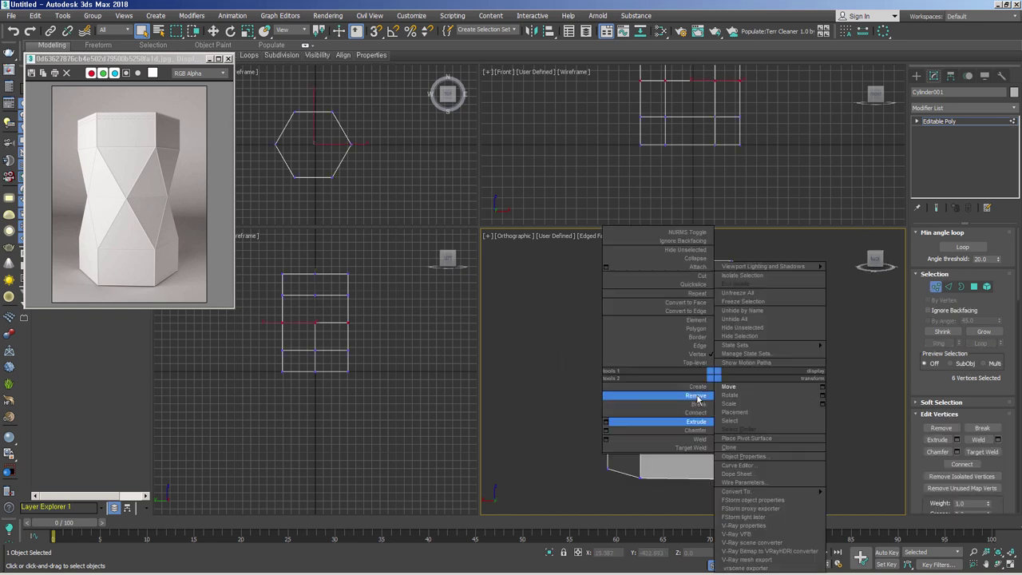
pyautogui.click(696, 430)
pyautogui.moveTo(729, 391)
pyautogui.mouseDown()
pyautogui.moveTo(735, 360)
pyautogui.moveTo(841, 403)
pyautogui.mouseUp()
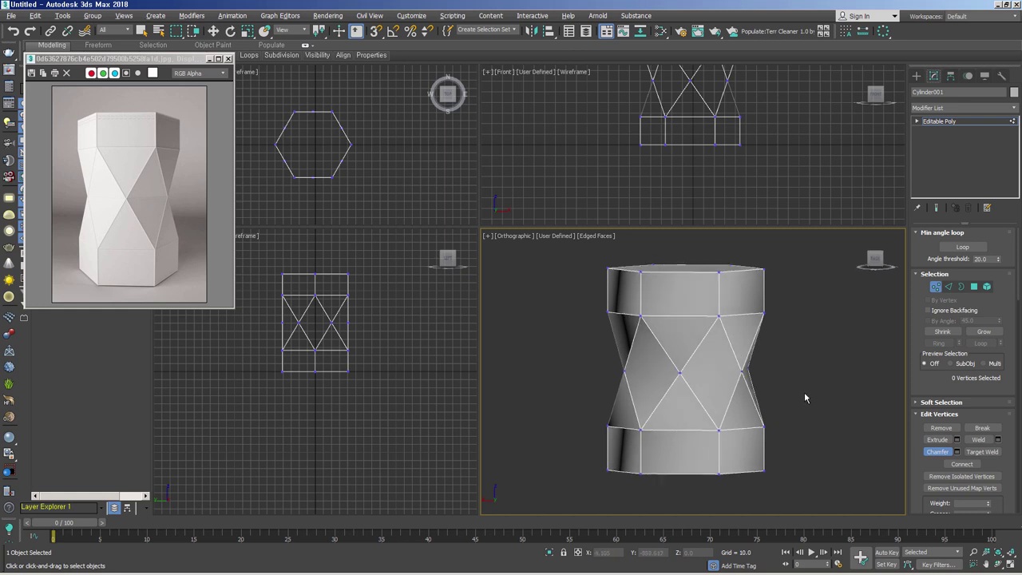
# Select all vertices and weld the overlapping ones together.
pyautogui.moveTo(861, 485); pyautogui.dragTo(558, 253)
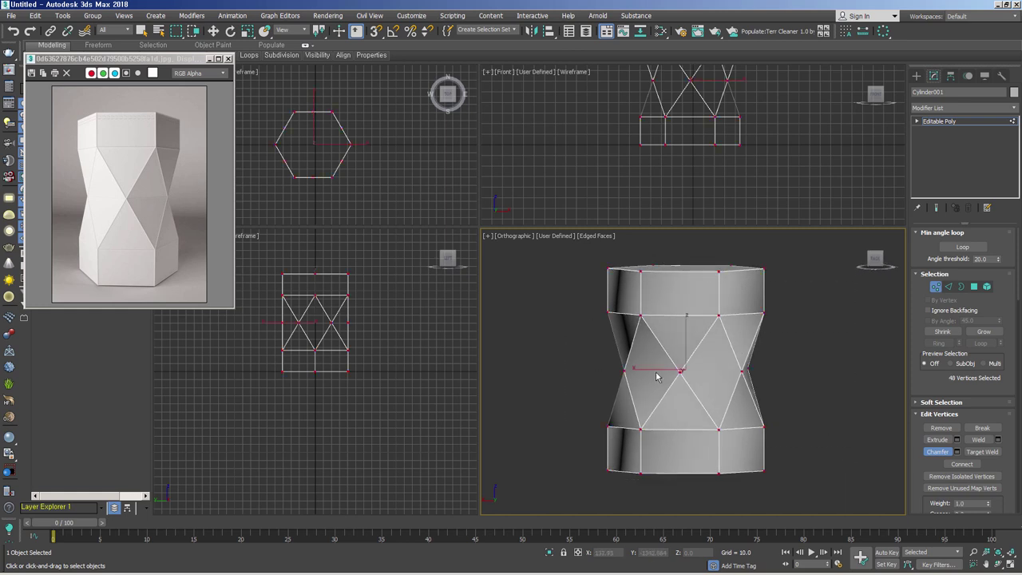
pyautogui.click(981, 442)
pyautogui.moveTo(848, 421)
pyautogui.keyDown('alt'); pyautogui.mouseDown(button='middle')
pyautogui.moveTo(793, 427)
pyautogui.moveTo(793, 366)
pyautogui.mouseUp(button='middle'); pyautogui.keyUp('alt')
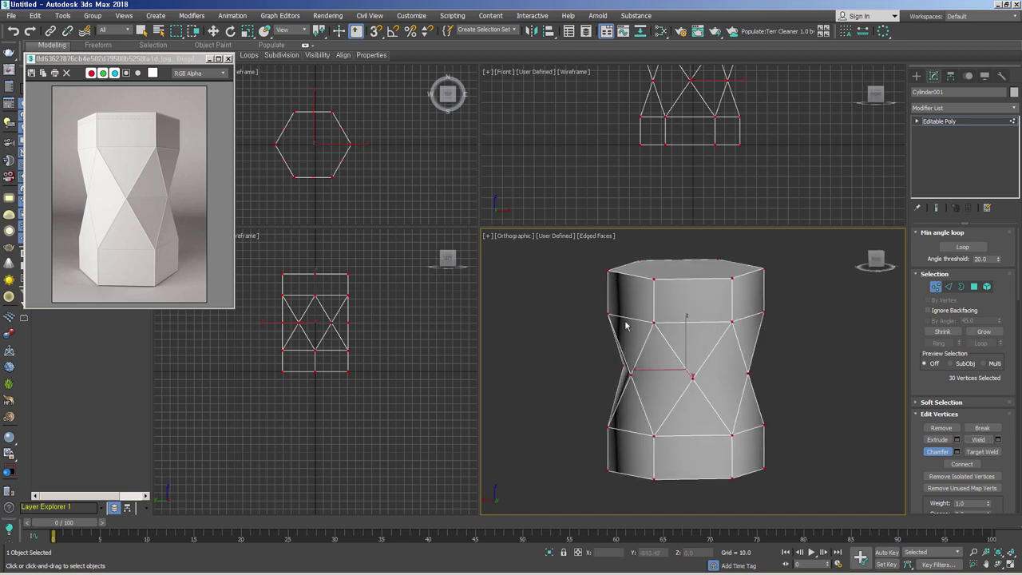
pyautogui.keyDown('alt'); pyautogui.moveTo(733, 369); pyautogui.dragTo(714, 404, button='middle'); pyautogui.keyUp('alt')
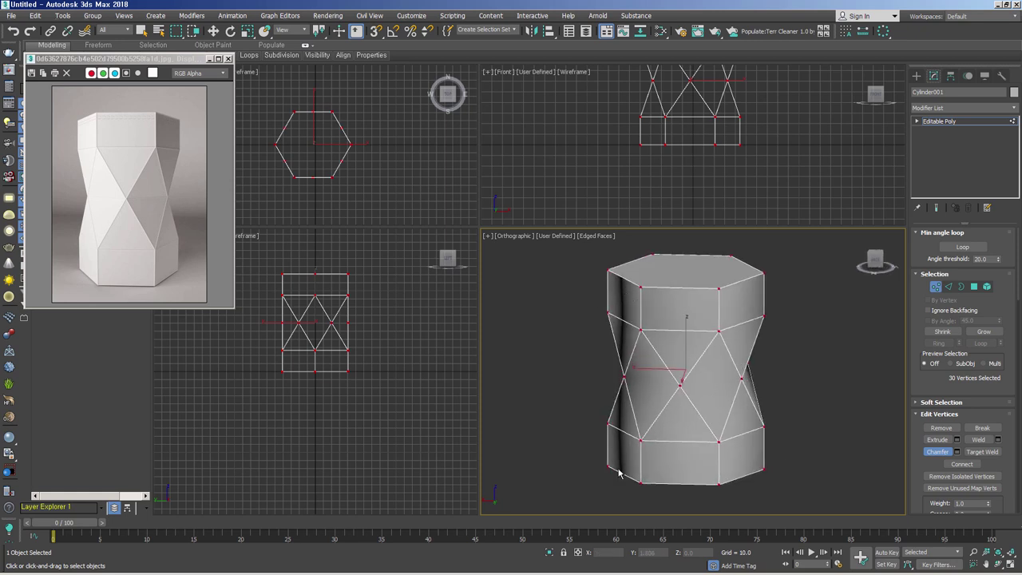
pyautogui.keyDown('alt'); pyautogui.moveTo(798, 458); pyautogui.dragTo(708, 461, button='middle'); pyautogui.keyUp('alt')
pyautogui.moveTo(932, 383); pyautogui.dragTo(931, 378)
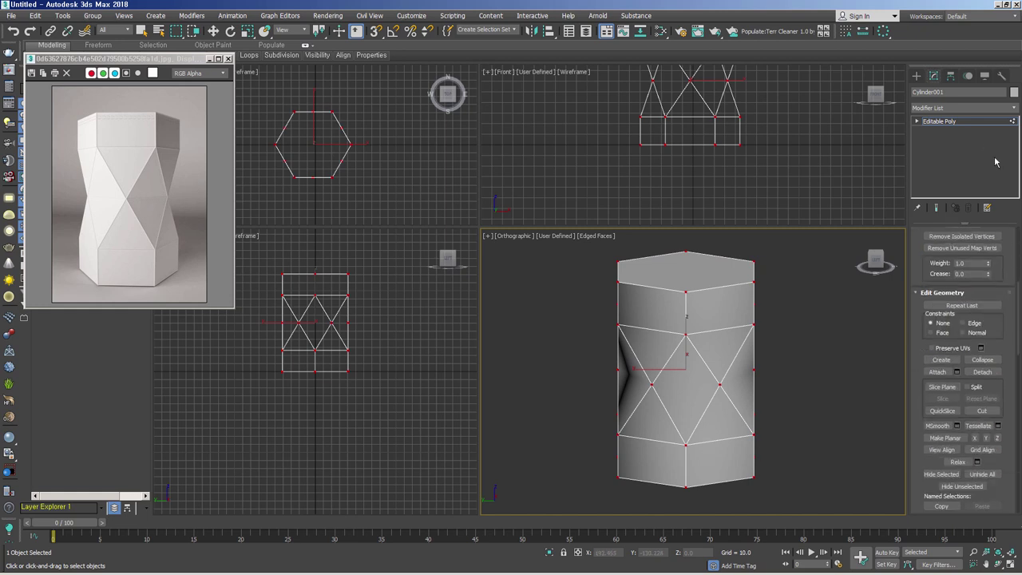
pyautogui.click(939, 121)
# Select every polygon, Clear All smoothing groups, and orbit to check the flat facets.
pyautogui.press('w')
pyautogui.click(939, 157)
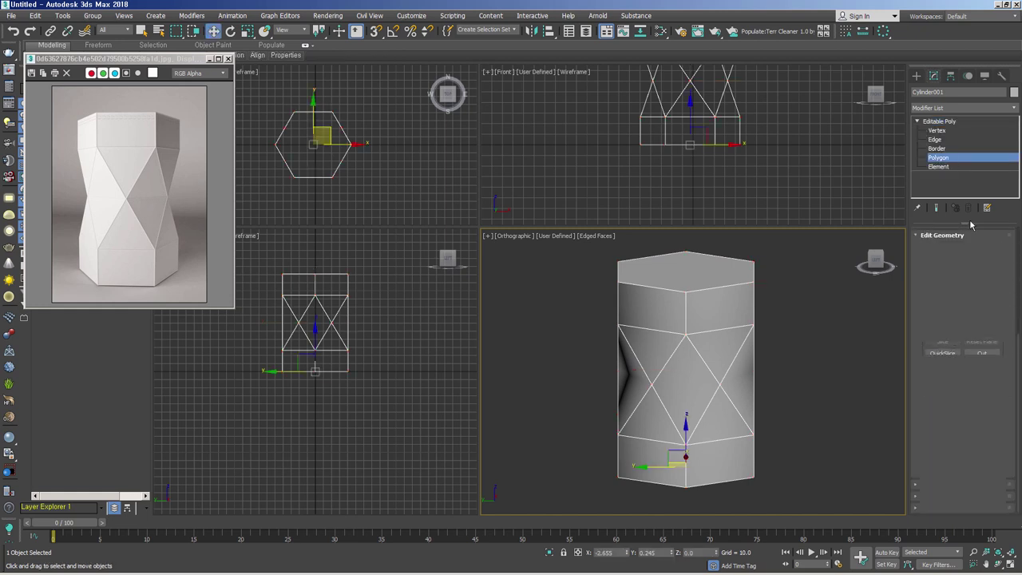
pyautogui.hotkey('ctrl', 'a')
pyautogui.scroll(-5, 914, 405)
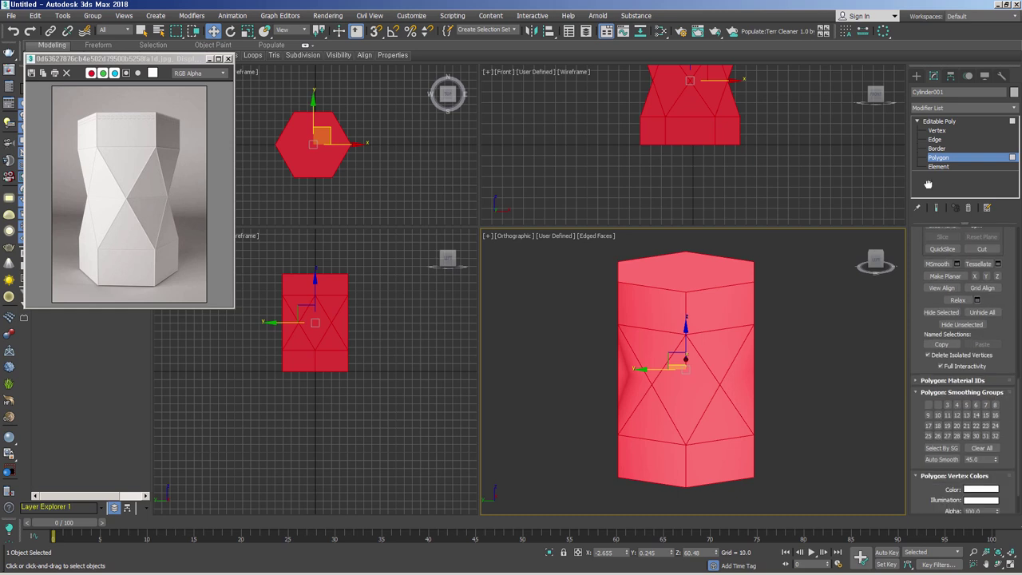
pyautogui.scroll(-3, 919, 400)
pyautogui.click(982, 408)
pyautogui.click(845, 407)
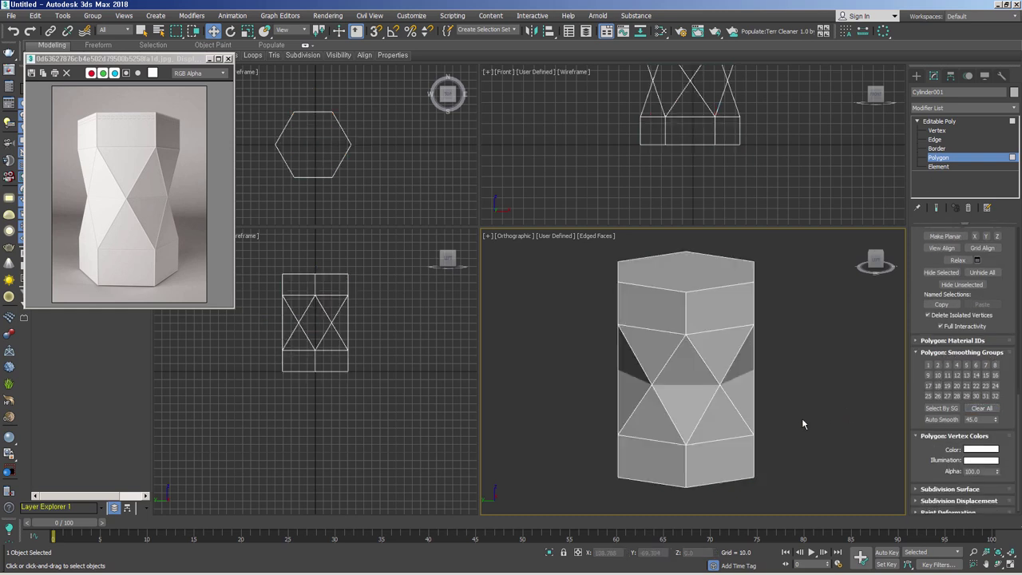
pyautogui.keyDown('alt'); pyautogui.moveTo(802, 419); pyautogui.dragTo(809, 368, button='middle'); pyautogui.keyUp('alt')
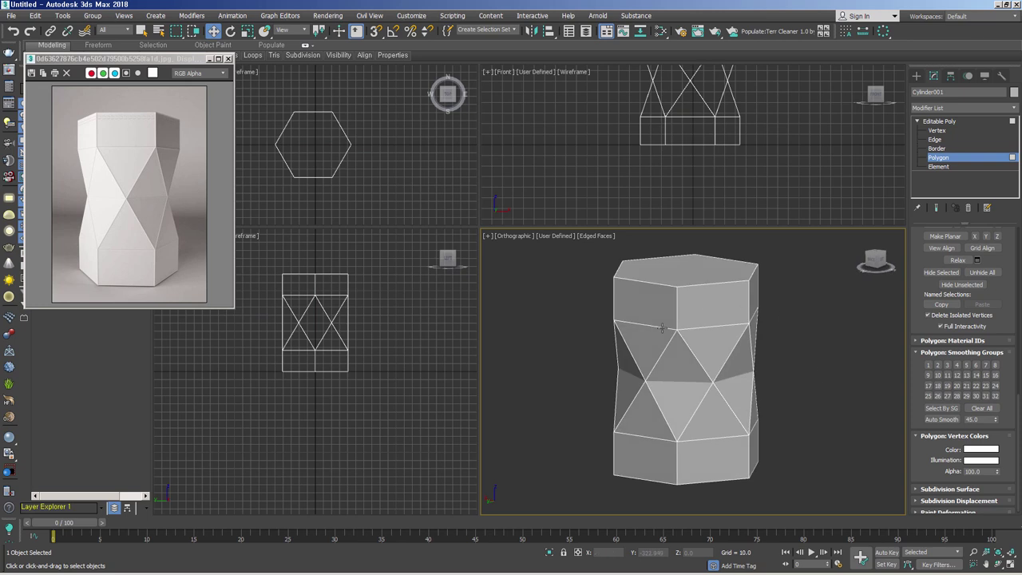
pyautogui.keyDown('alt'); pyautogui.moveTo(771, 411); pyautogui.dragTo(784, 412, button='middle'); pyautogui.keyUp('alt')
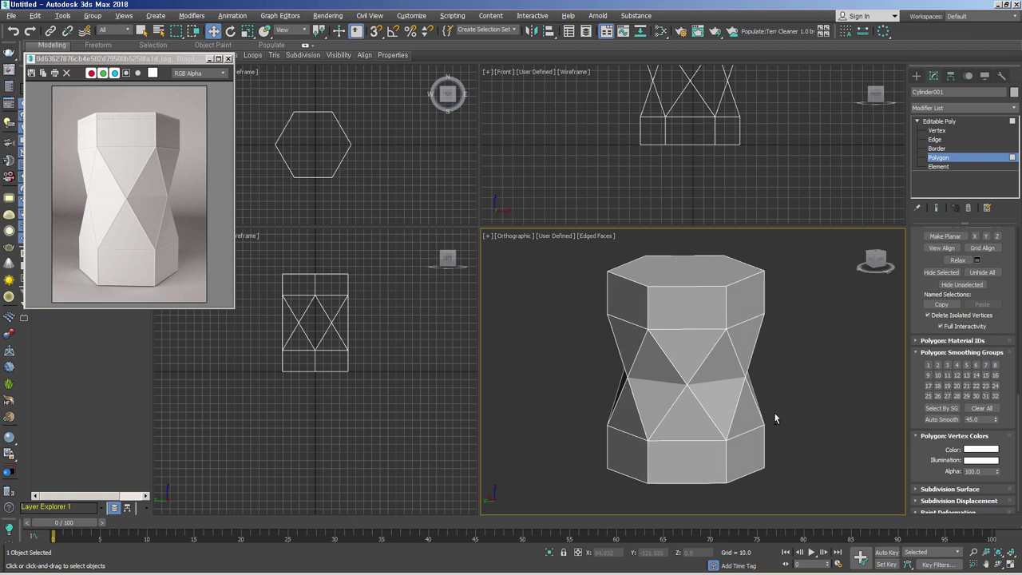
pyautogui.keyDown('alt'); pyautogui.moveTo(778, 418); pyautogui.dragTo(721, 405, button='middle'); pyautogui.keyUp('alt')
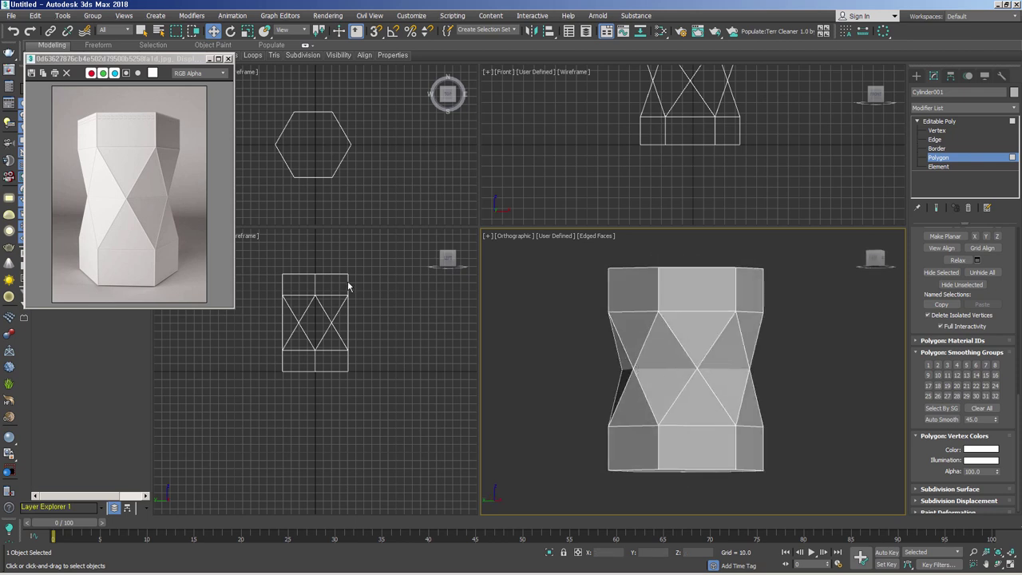
# Select the middle row of vertices and twist it around the vertical Z axis.
pyautogui.click(937, 130)
pyautogui.moveTo(559, 350); pyautogui.dragTo(764, 377)
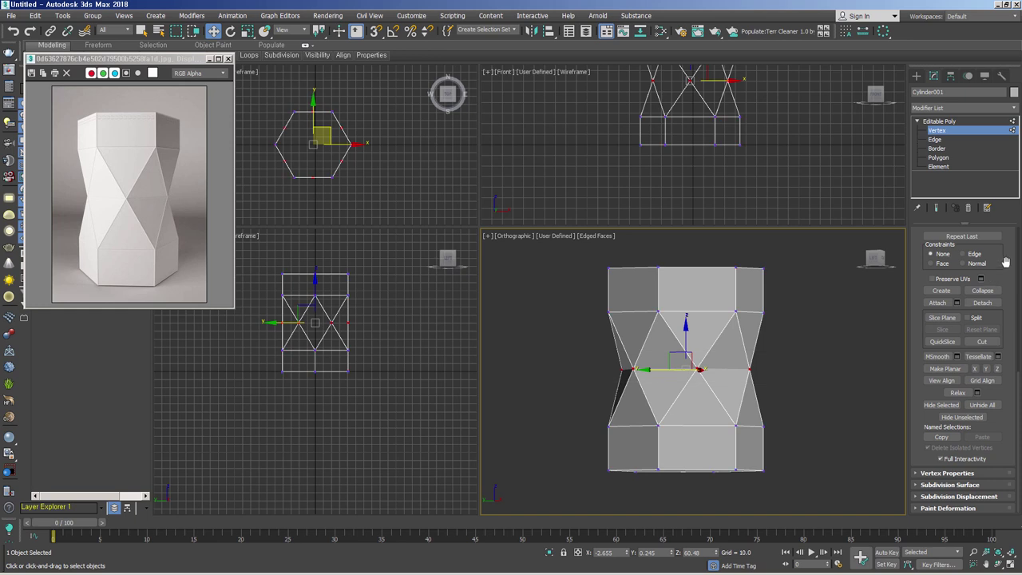
pyautogui.scroll(5, 962, 359)
pyautogui.scroll(1, 962, 360)
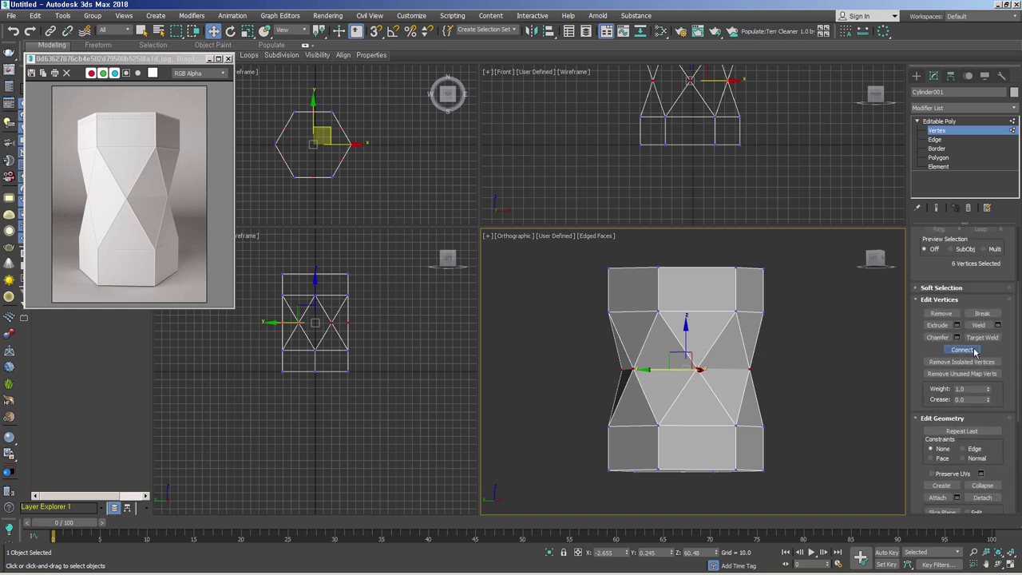
pyautogui.keyDown('alt'); pyautogui.moveTo(799, 404); pyautogui.dragTo(842, 413, button='middle'); pyautogui.keyUp('alt')
pyautogui.click(842, 414)
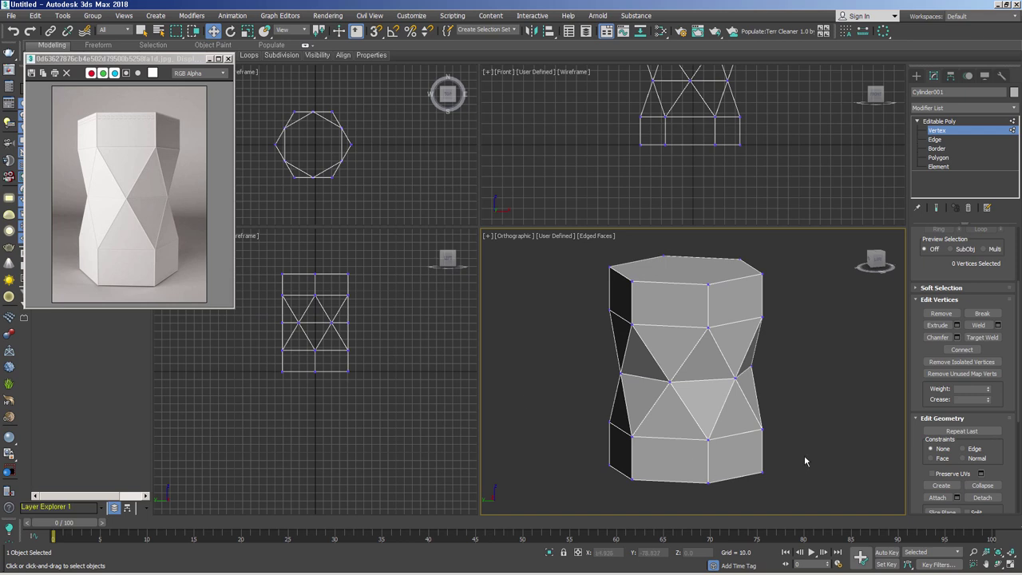
# Return to object level, switch the large view to Perspective, and zoom in on the vase.
pyautogui.press('1')
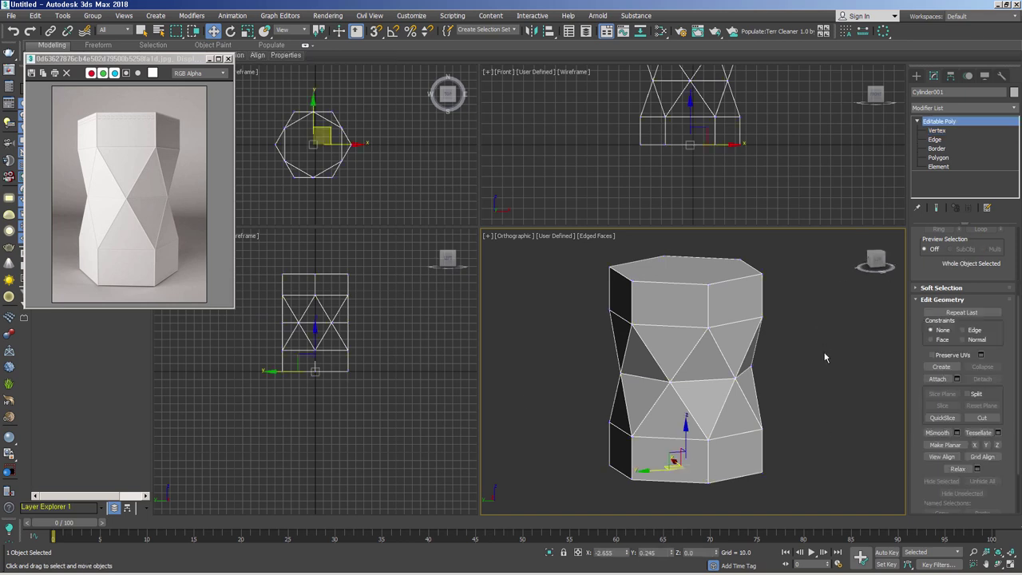
pyautogui.press('p')
pyautogui.scroll(-3, 798, 351)
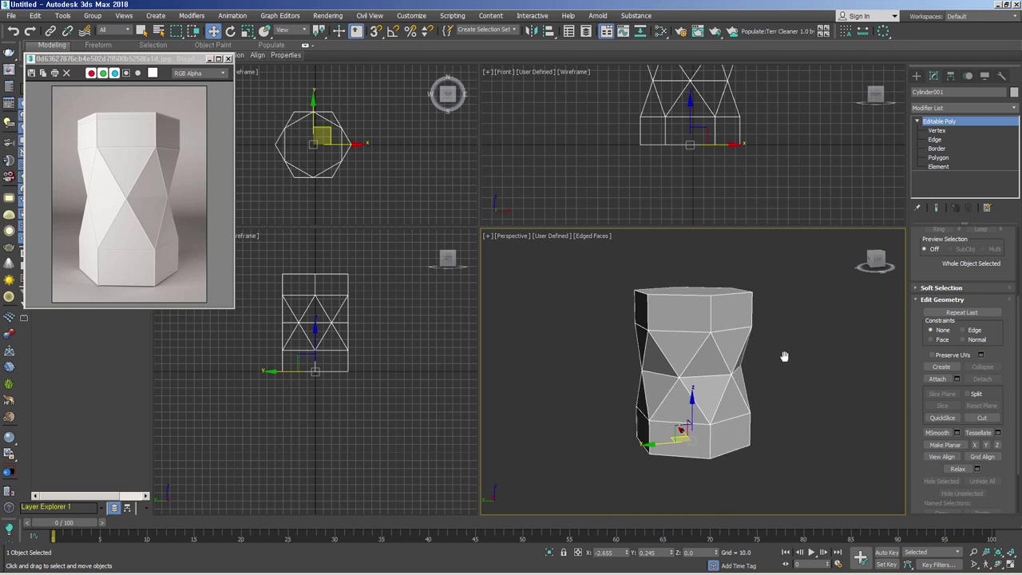
pyautogui.hotkey('alt', 'z')
pyautogui.moveTo(778, 375); pyautogui.dragTo(774, 358)
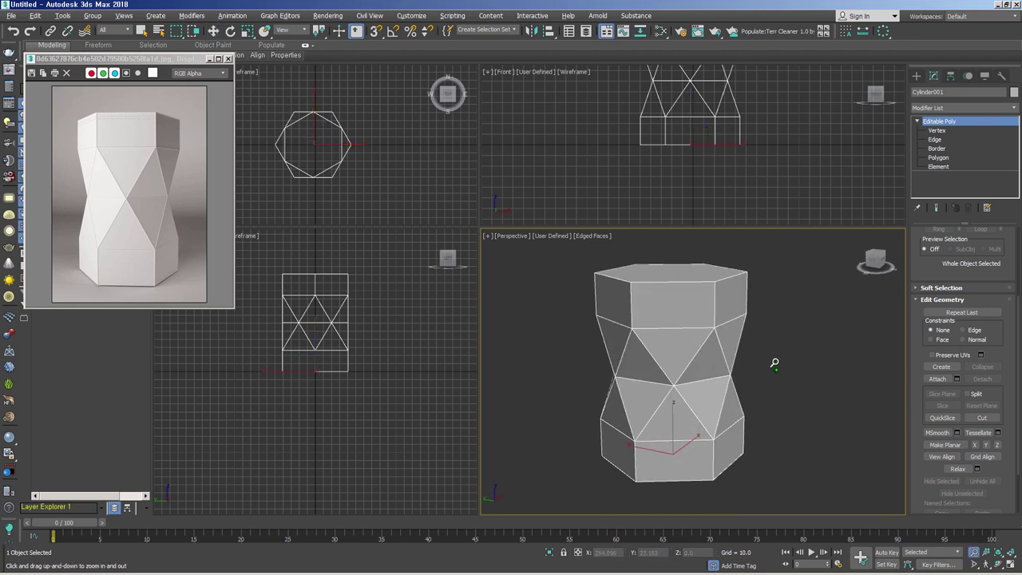
pyautogui.moveTo(770, 386)
pyautogui.keyDown('alt'); pyautogui.mouseDown(button='middle')
pyautogui.moveTo(742, 384)
pyautogui.moveTo(783, 383)
pyautogui.mouseUp(button='middle'); pyautogui.keyUp('alt')
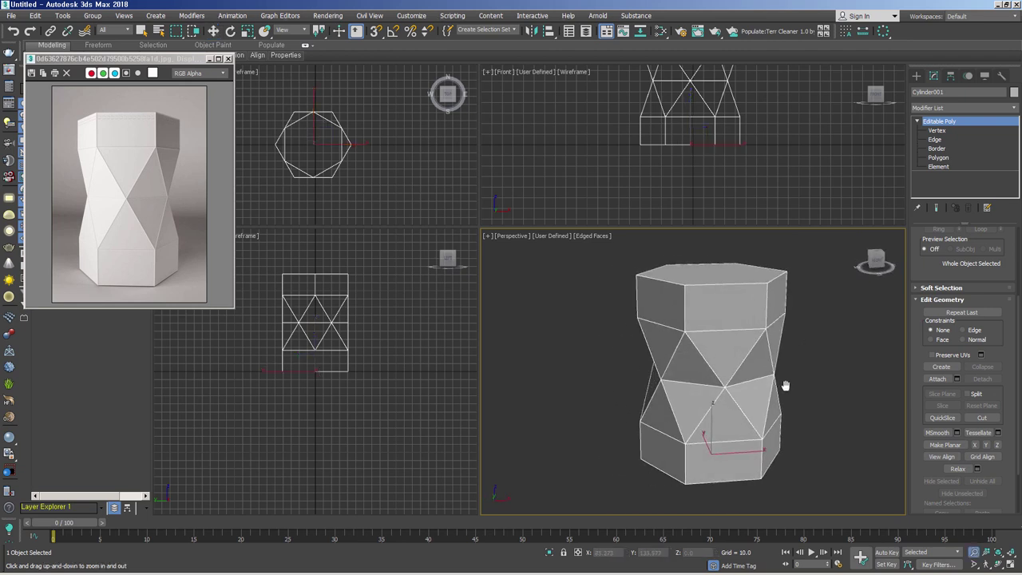
pyautogui.press('w')
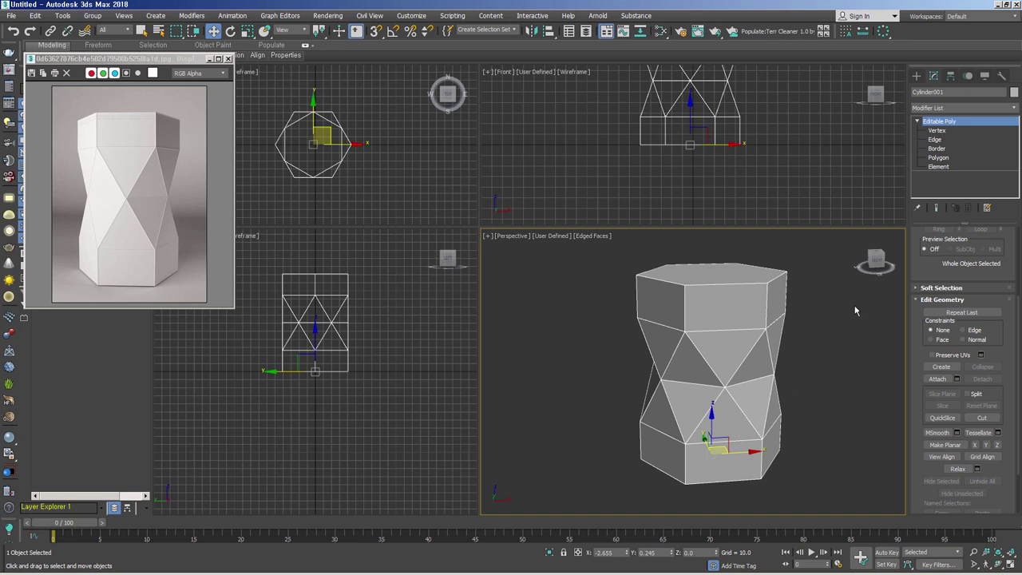
# Select all edges of the vase and chamfer them by about 2.396.
pyautogui.click(935, 140)
pyautogui.hotkey('ctrl', 'a')
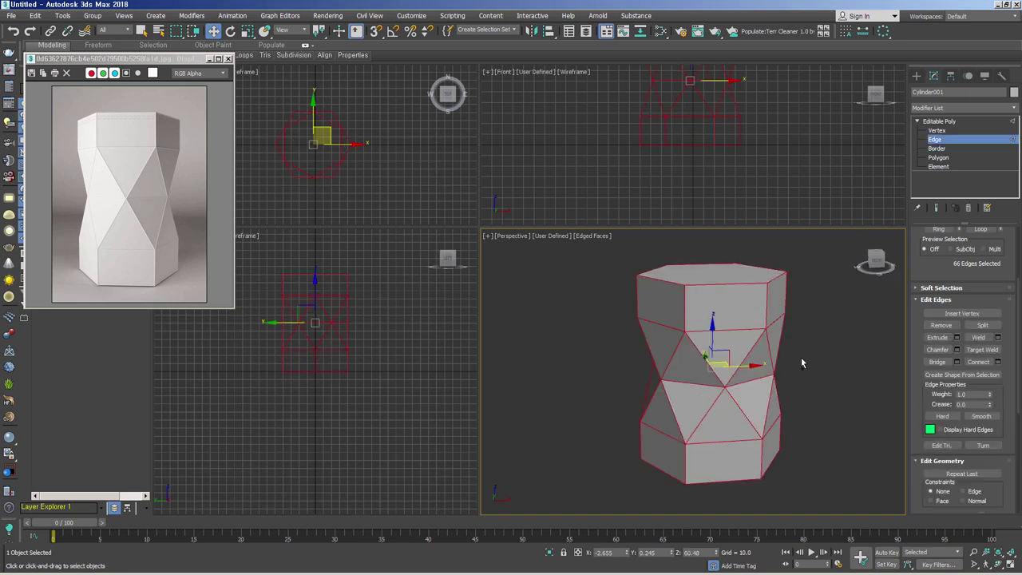
pyautogui.scroll(3, 763, 375)
pyautogui.rightClick(717, 377)
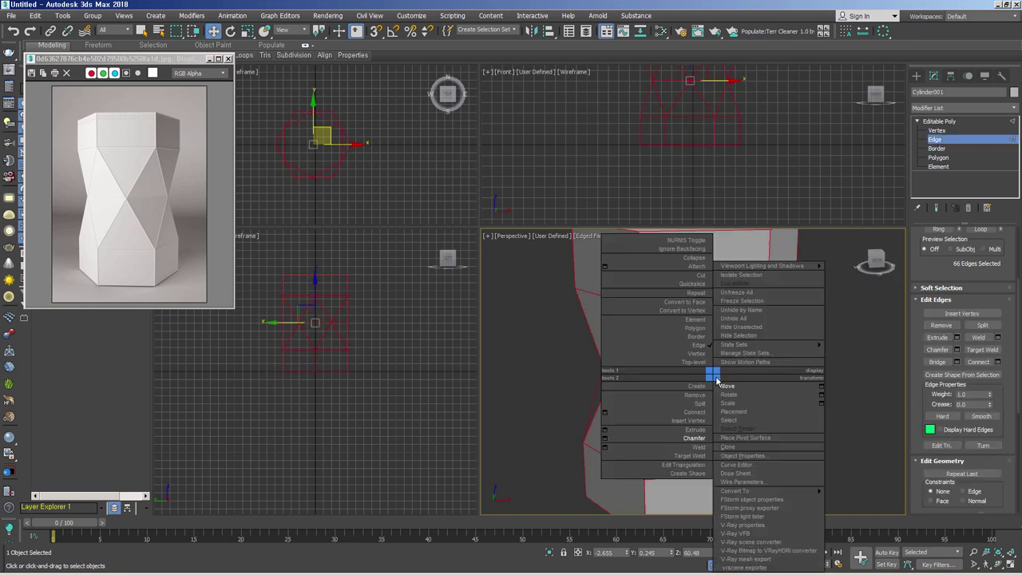
pyautogui.click(606, 441)
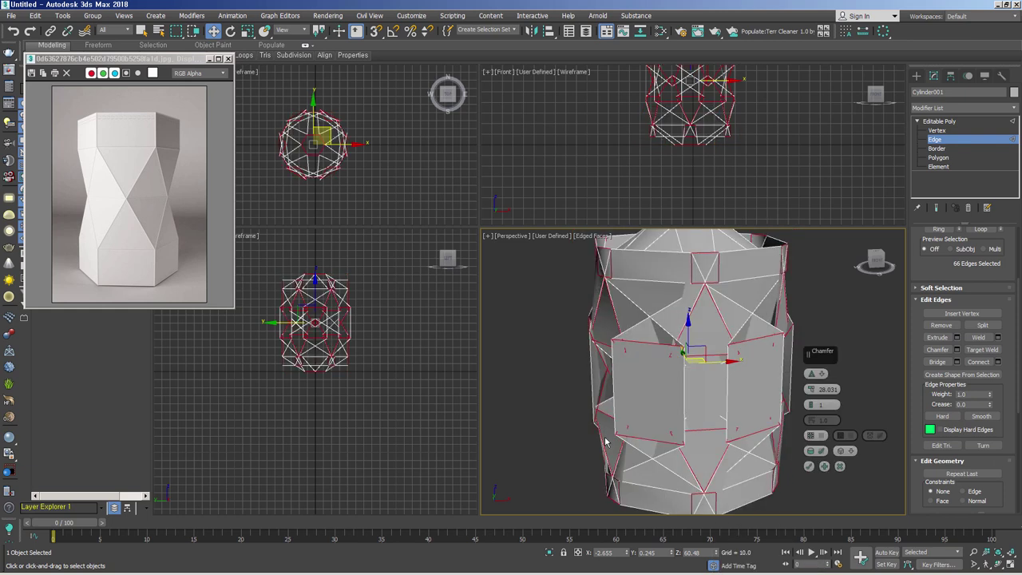
pyautogui.rightClick(811, 390)
pyautogui.moveTo(812, 390); pyautogui.dragTo(811, 399)
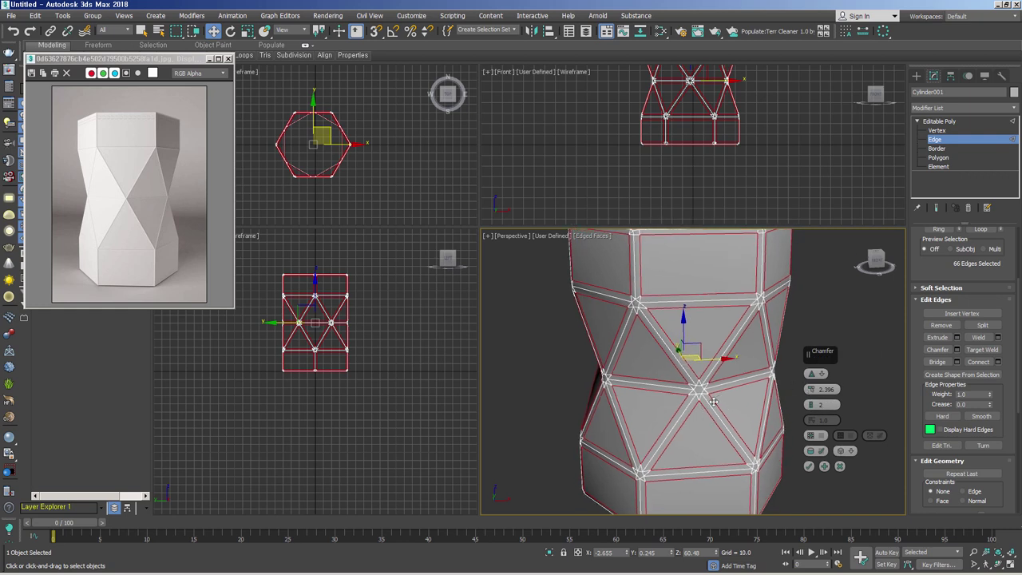
# Switch the view to orthographic and set the chamfer type to Quad.
pyautogui.scroll(-2, 713, 402)
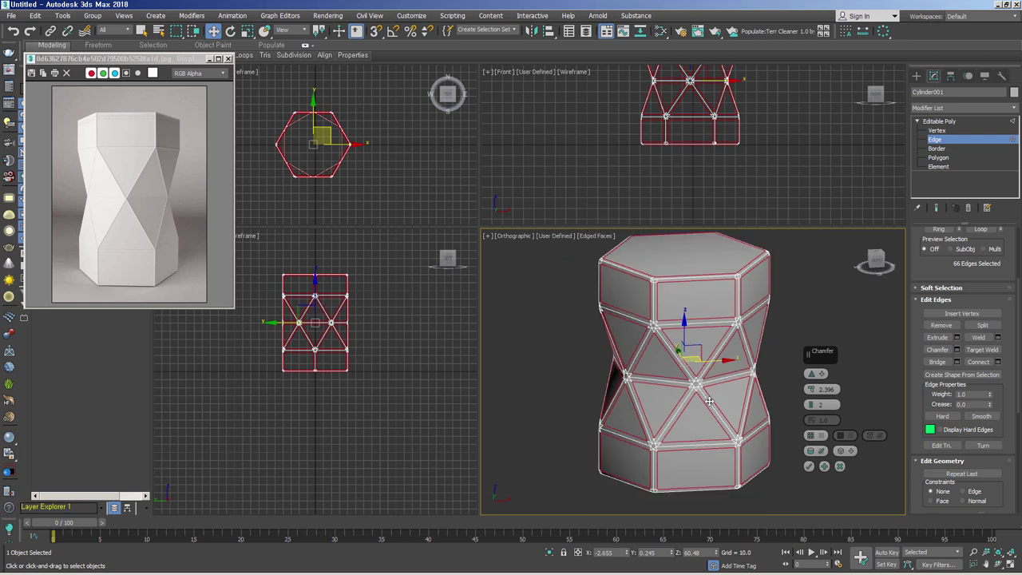
pyautogui.press('u')
pyautogui.scroll(5, 709, 402)
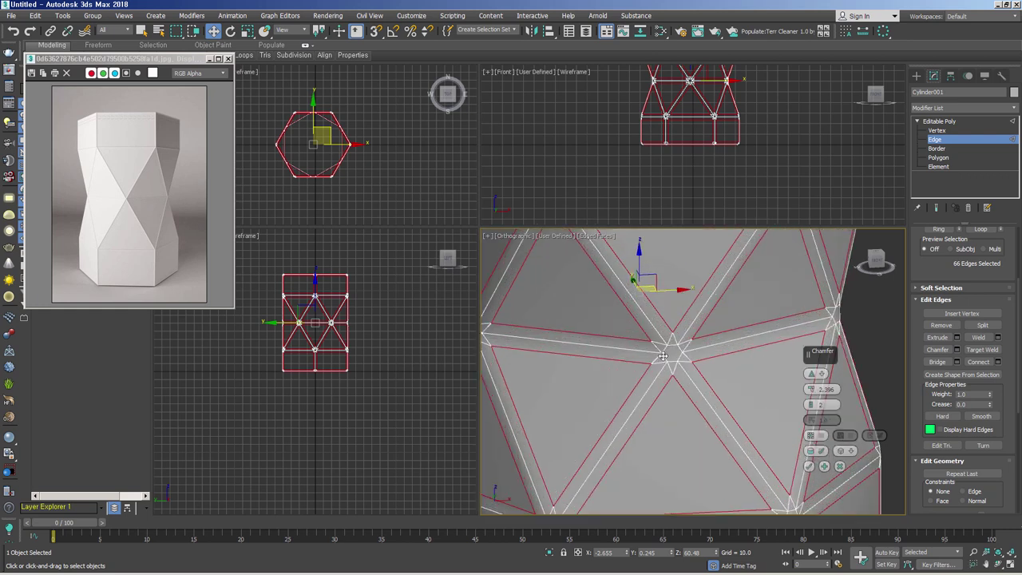
pyautogui.moveTo(662, 358); pyautogui.dragTo(699, 370, button='middle')
pyautogui.click(818, 380)
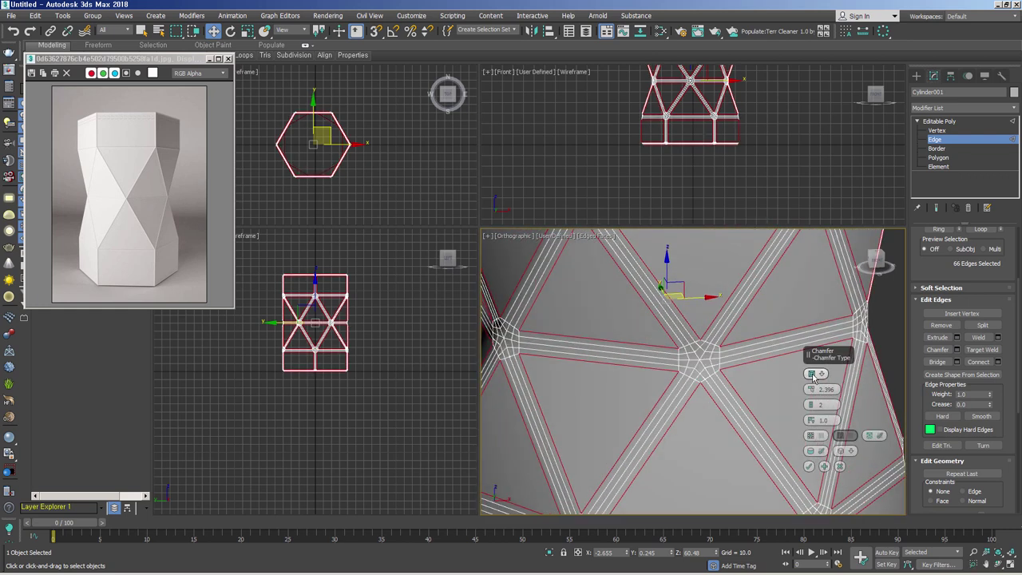
pyautogui.scroll(1, 714, 370)
pyautogui.scroll(2, 719, 372)
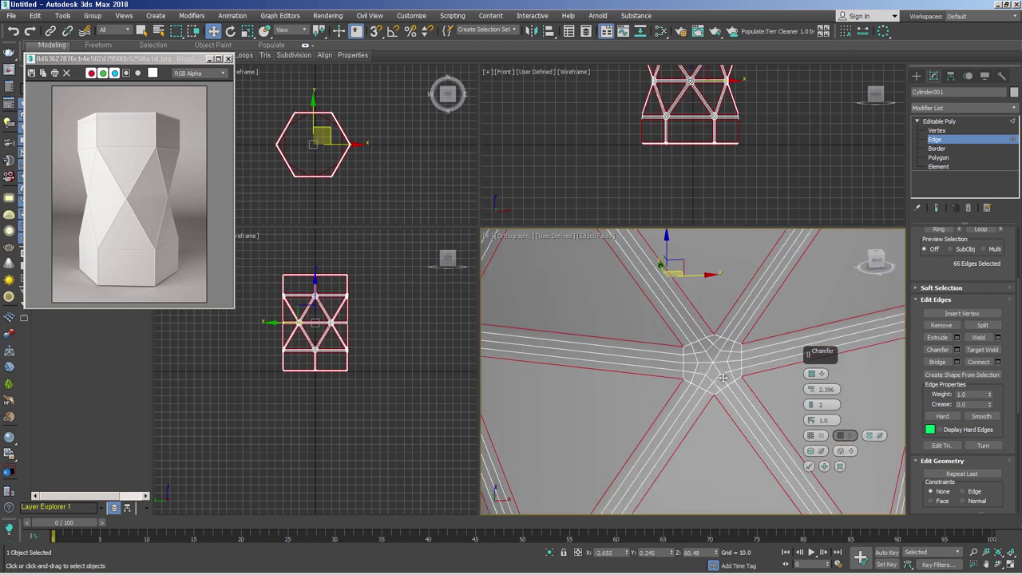
# Narrow the chamfer to 0.218, use Smooth Chamfers Only, and commit it.
pyautogui.moveTo(811, 390)
pyautogui.mouseDown()
pyautogui.moveTo(810, 409)
pyautogui.moveTo(810, 394)
pyautogui.mouseUp()
pyautogui.scroll(-2, 743, 397)
pyautogui.scroll(-2, 811, 390)
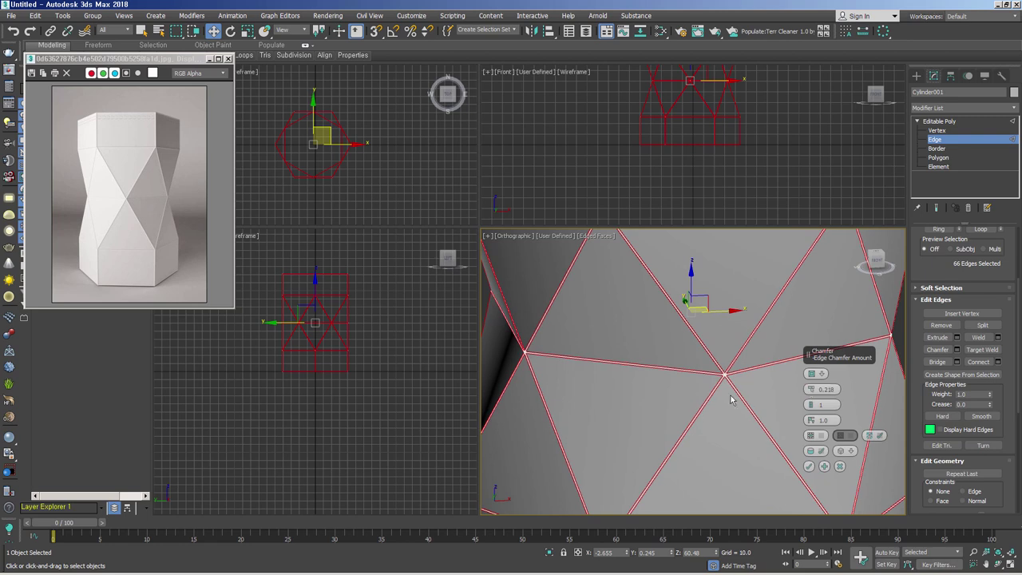
pyautogui.scroll(-1, 743, 421)
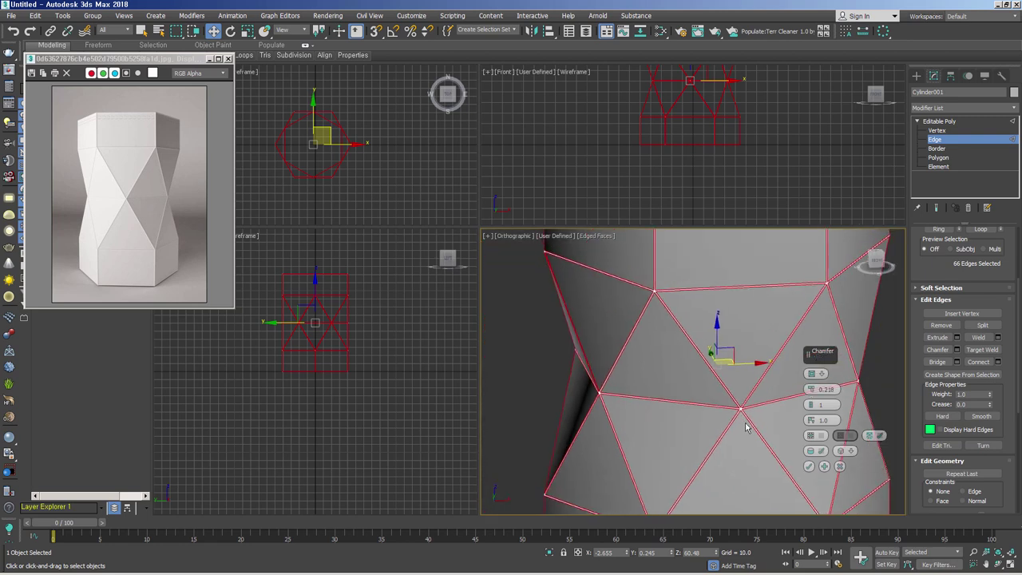
pyautogui.scroll(-2, 743, 423)
pyautogui.keyDown('alt'); pyautogui.moveTo(721, 441); pyautogui.dragTo(757, 451, button='middle'); pyautogui.keyUp('alt')
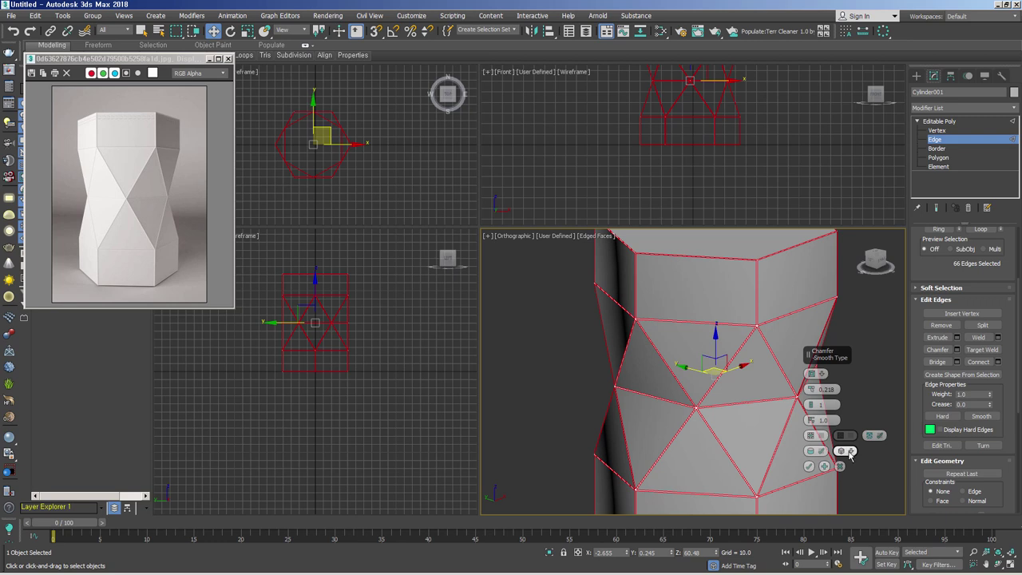
pyautogui.click(850, 454)
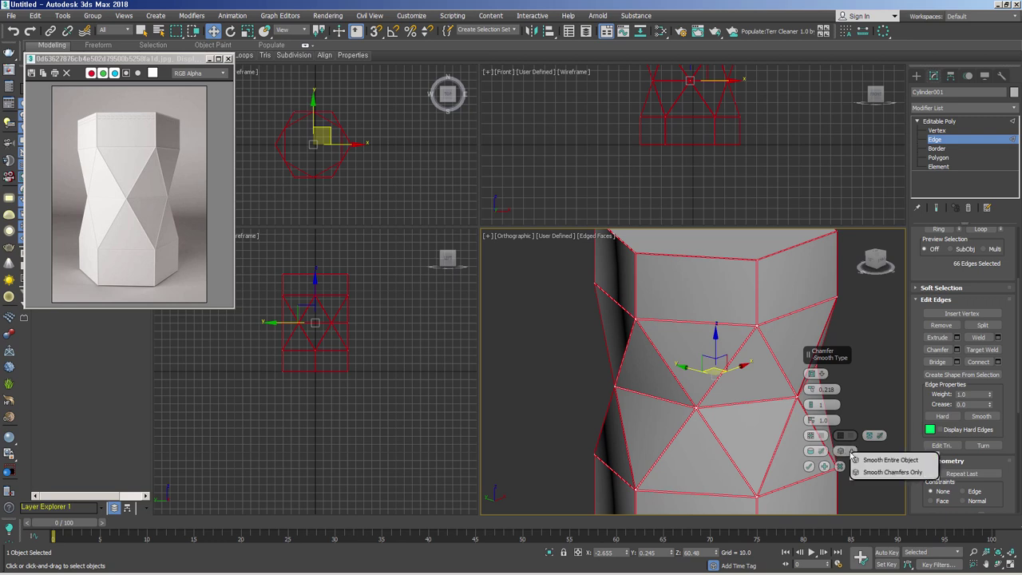
pyautogui.click(893, 472)
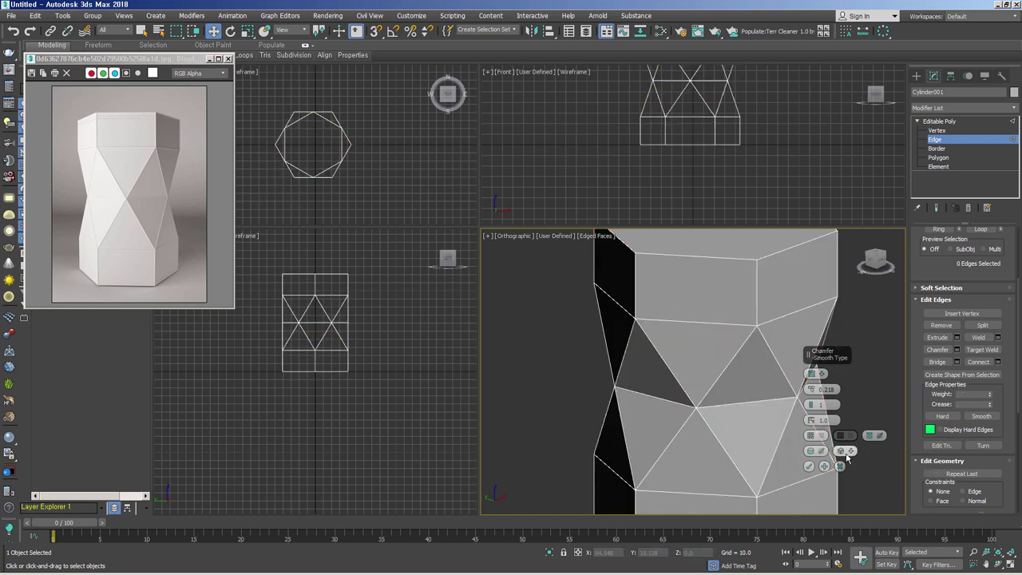
pyautogui.click(809, 466)
# Leave Edge sub-object level and show the vase in Perspective view without edged faces.
pyautogui.click(940, 121)
pyautogui.scroll(-4, 733, 381)
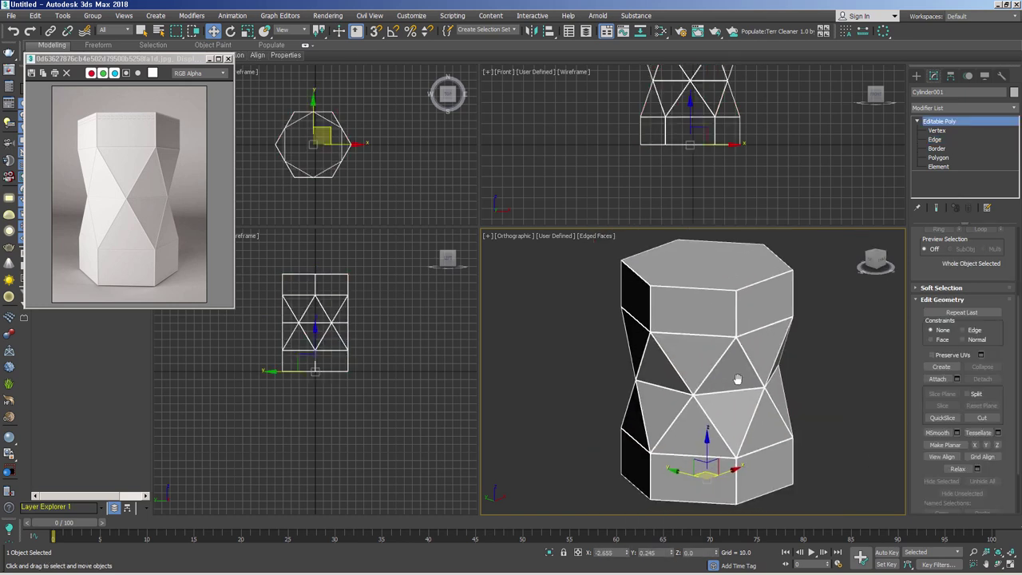
pyautogui.press('p')
pyautogui.scroll(-2, 732, 380)
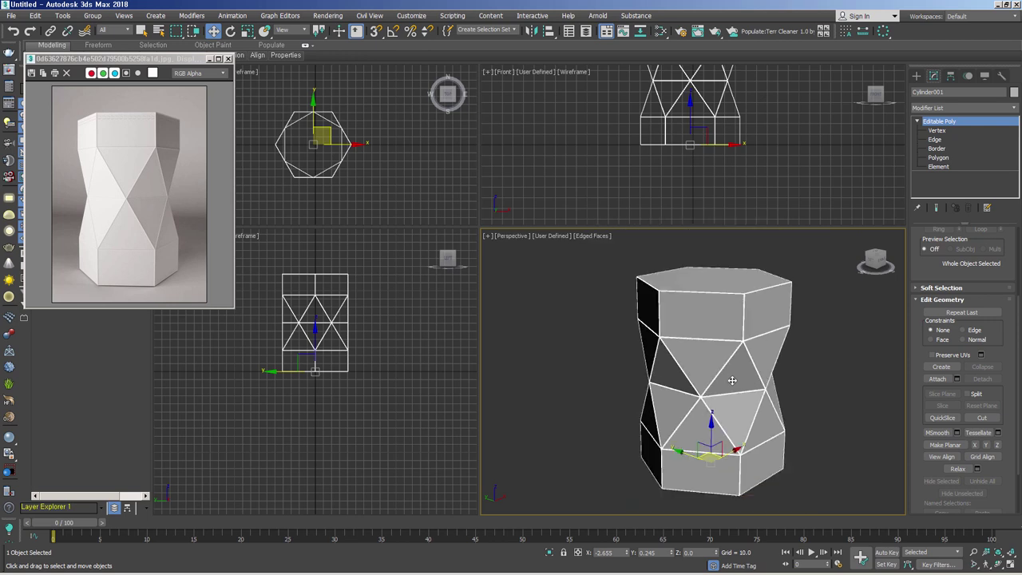
pyautogui.press('F4')
# Zoom and orbit around the vase to inspect the diagonal triangular facets.
pyautogui.hotkey('alt', 'z')
pyautogui.scroll(5, 718, 412)
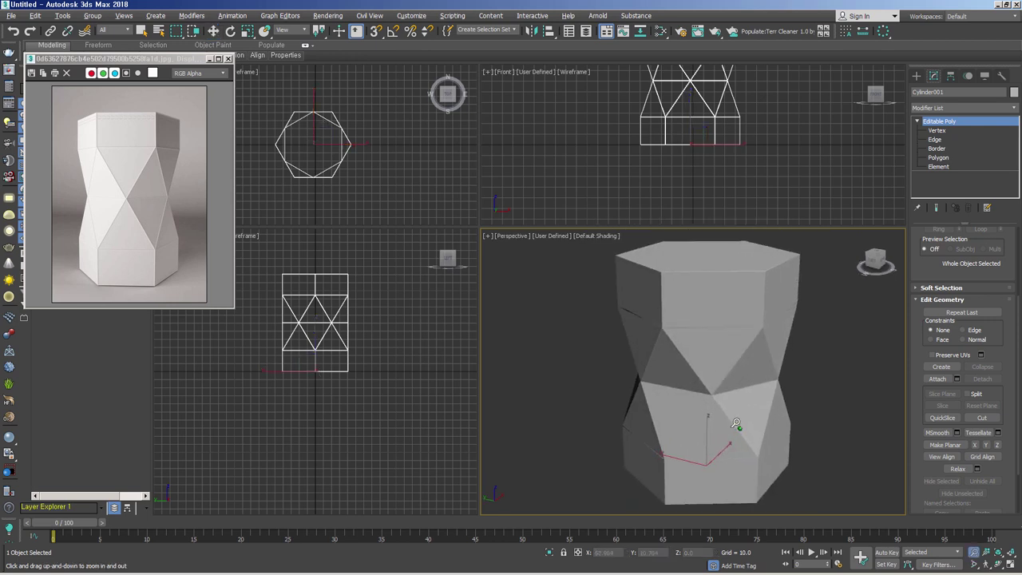
pyautogui.moveTo(718, 412)
pyautogui.keyDown('alt'); pyautogui.mouseDown(button='middle')
pyautogui.moveTo(761, 399)
pyautogui.moveTo(671, 388)
pyautogui.mouseUp(button='middle'); pyautogui.keyUp('alt')
pyautogui.scroll(3, 635, 375)
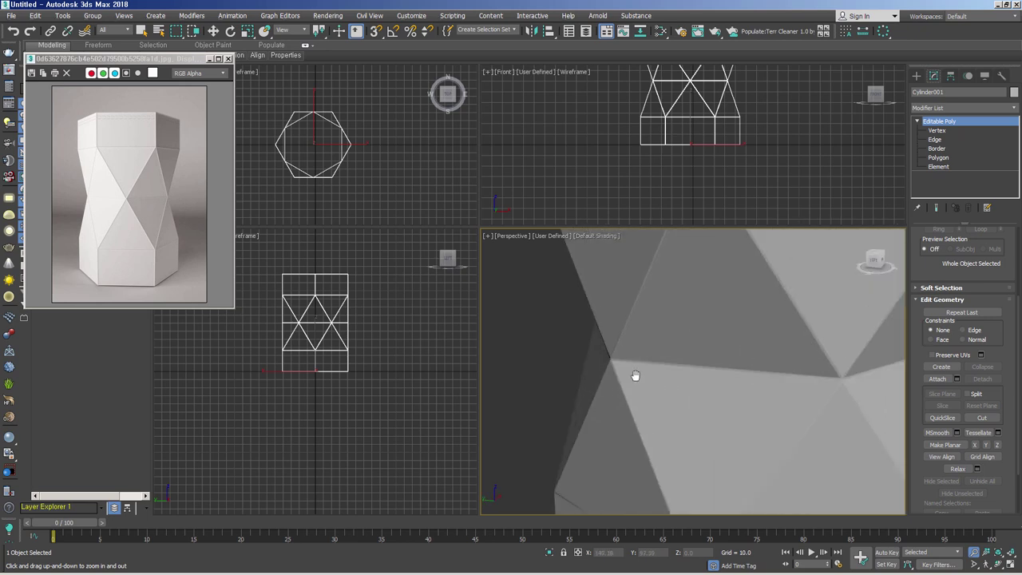
pyautogui.scroll(2, 615, 364)
pyautogui.scroll(1, 590, 367)
pyautogui.scroll(-2, 589, 367)
pyautogui.scroll(-2, 607, 351)
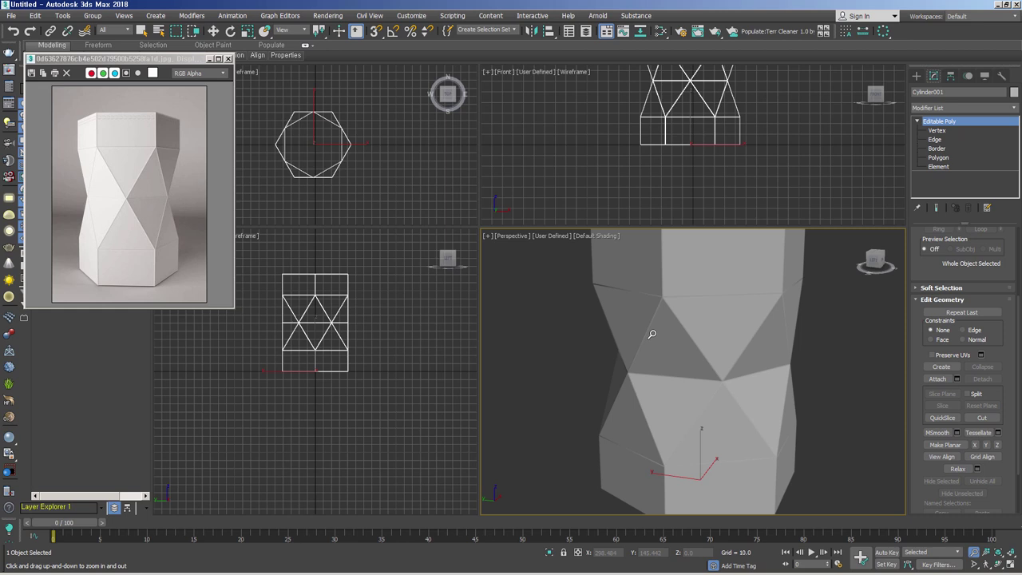
pyautogui.moveTo(773, 403); pyautogui.dragTo(692, 422)
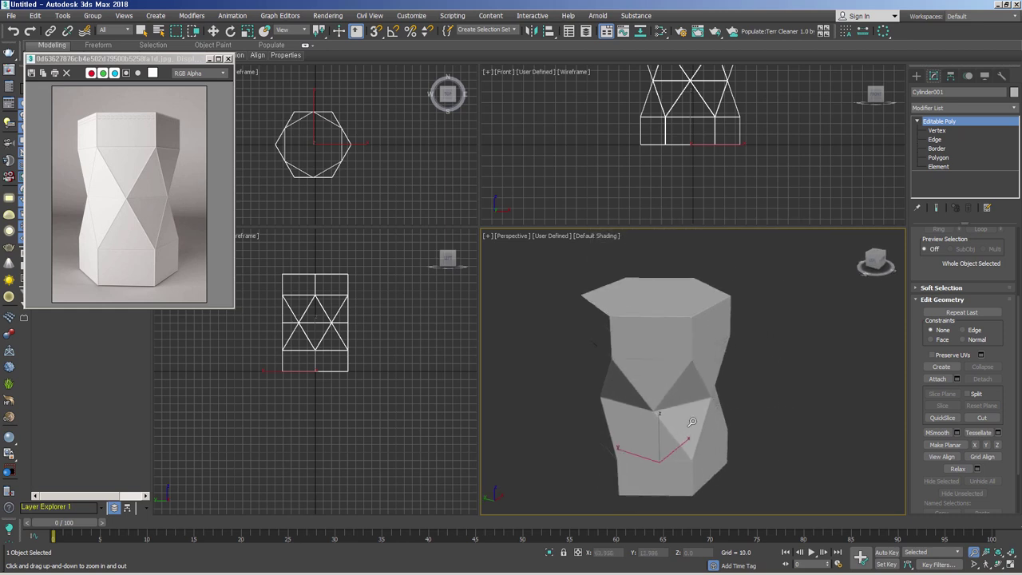
# Undo back to an empty scene, close the reference photo and open View Image File.
pyautogui.hotkey('ctrl', 'z')
pyautogui.hotkey('ctrl', 'z')
pyautogui.hotkey('ctrl', 'z')
pyautogui.hotkey('ctrl', 'z')
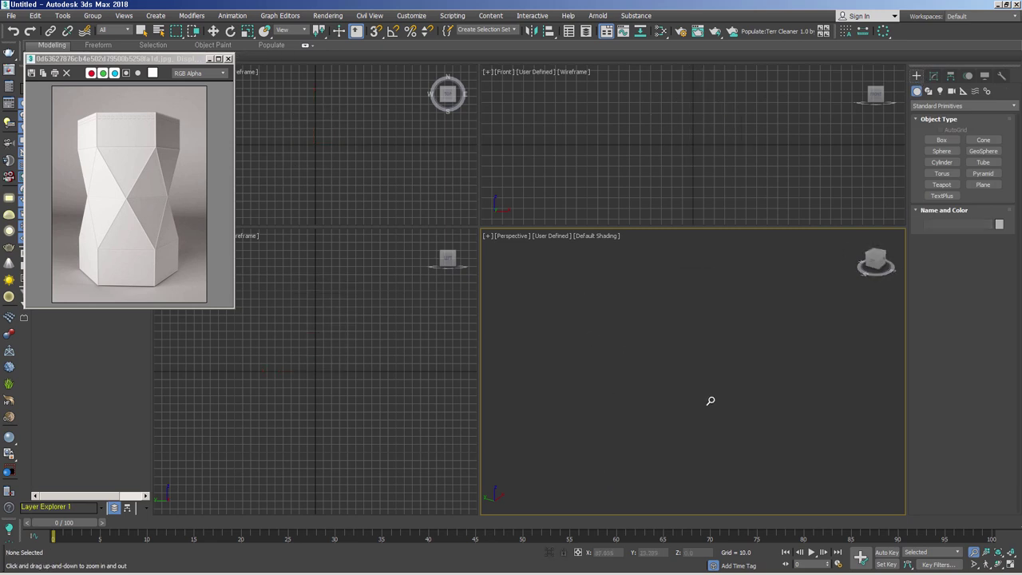
pyautogui.click(228, 58)
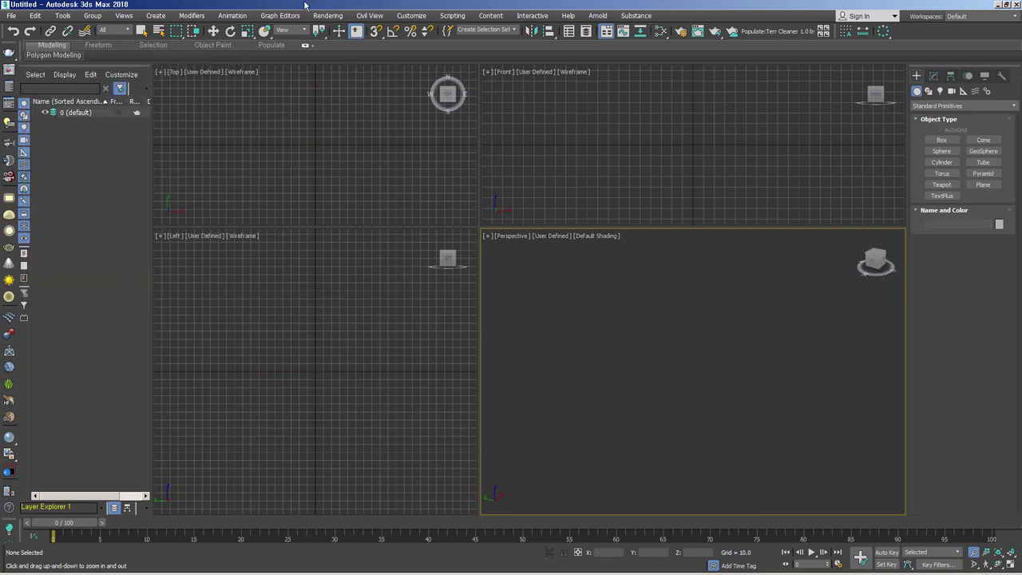
pyautogui.click(349, 177)
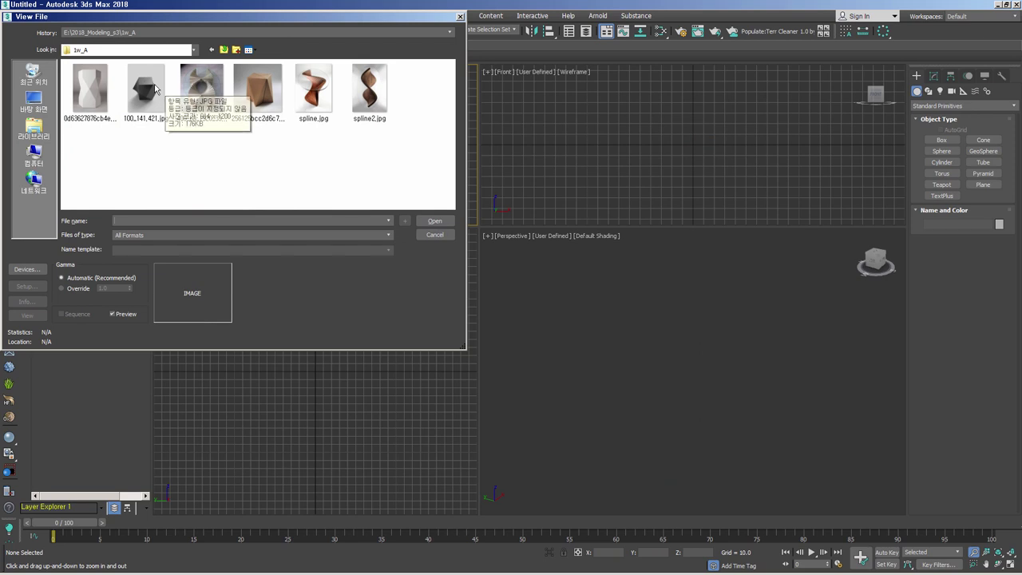